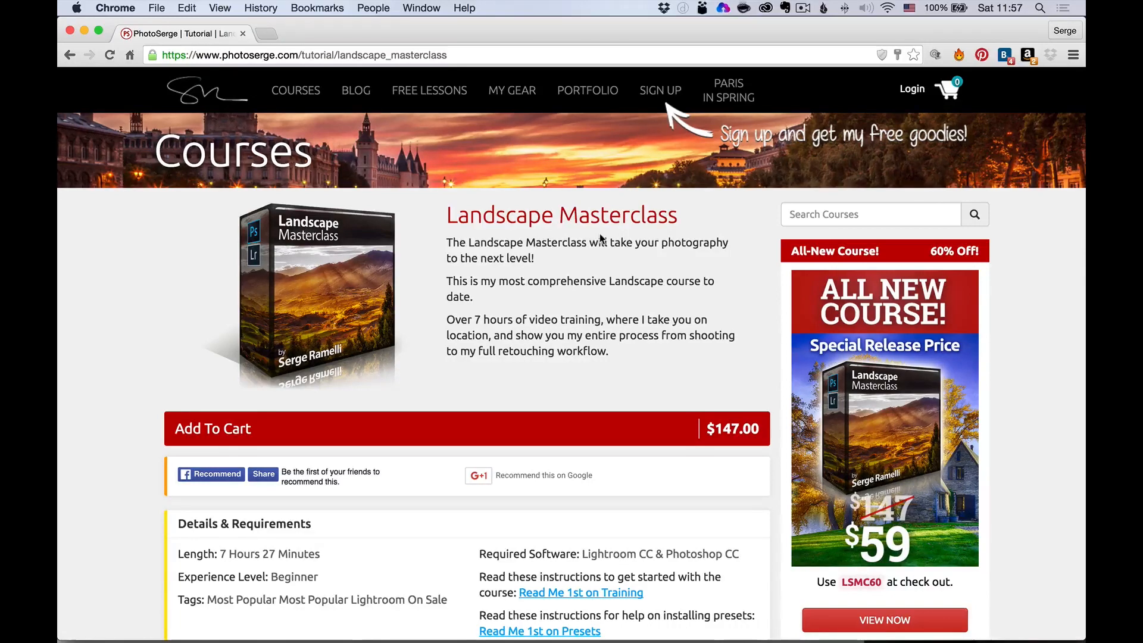
# - Switch to Lightroom, select the original ParisMatin-2.arw photo and set exposure to +0,90, highlights to -100 and shadows to +100
pyautogui.press('super+Tab')
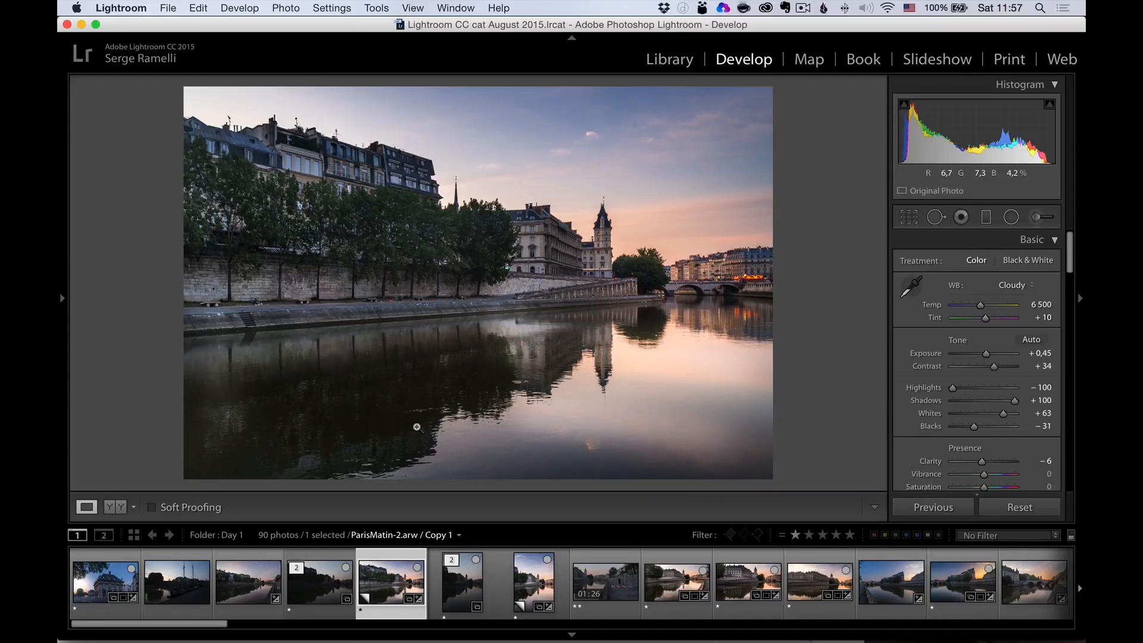
pyautogui.click(320, 583)
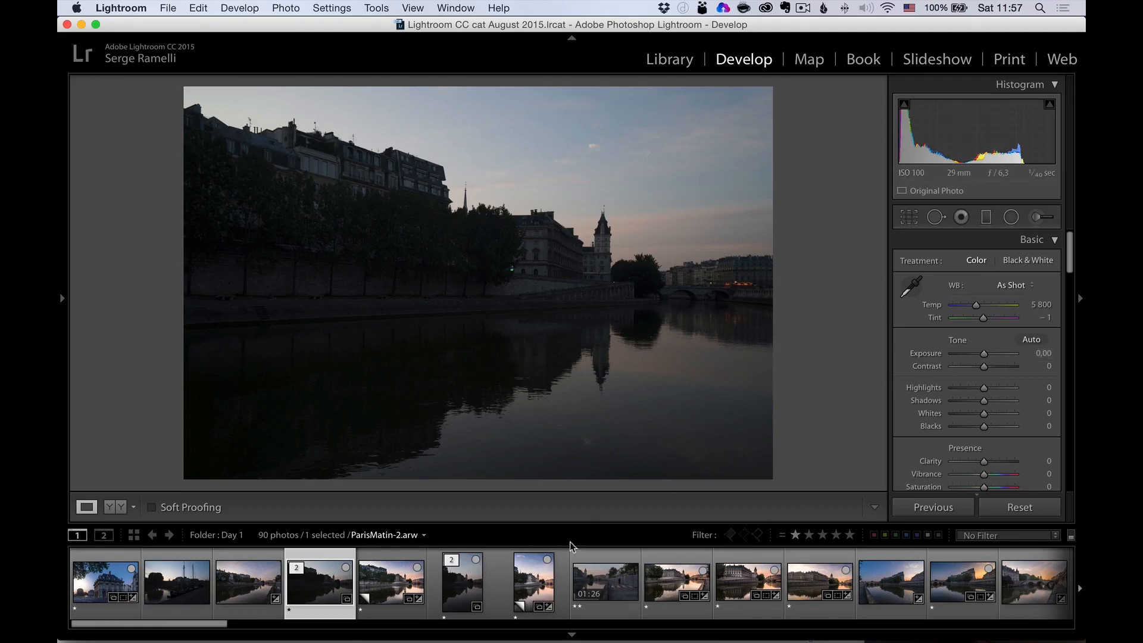
pyautogui.moveTo(986, 353); pyautogui.dragTo(991, 355)
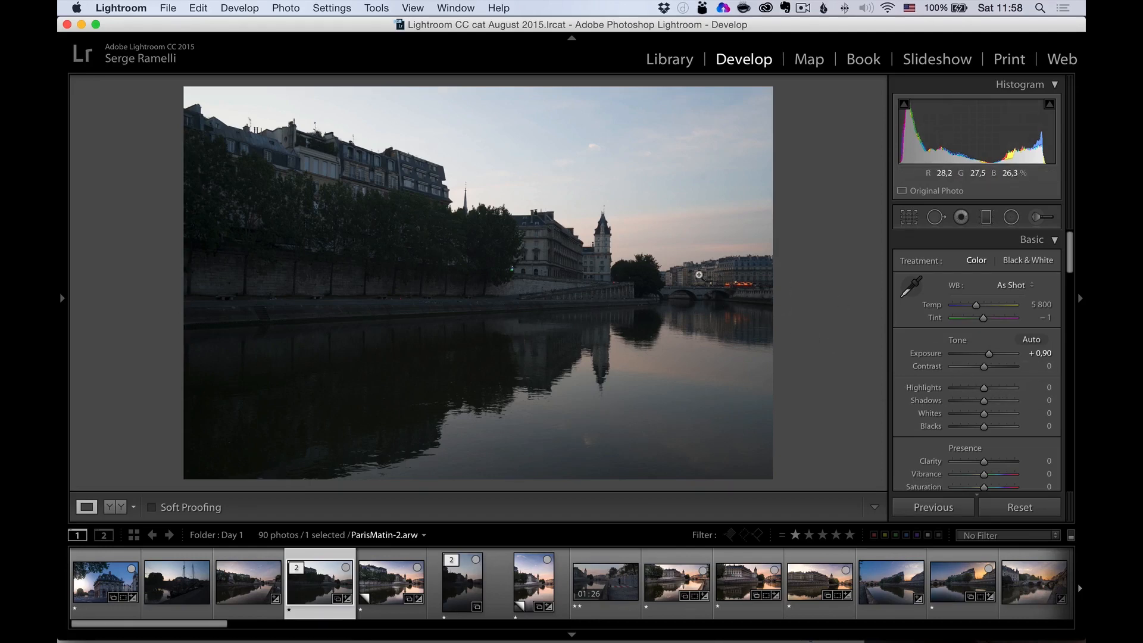
pyautogui.moveTo(984, 392); pyautogui.dragTo(937, 395)
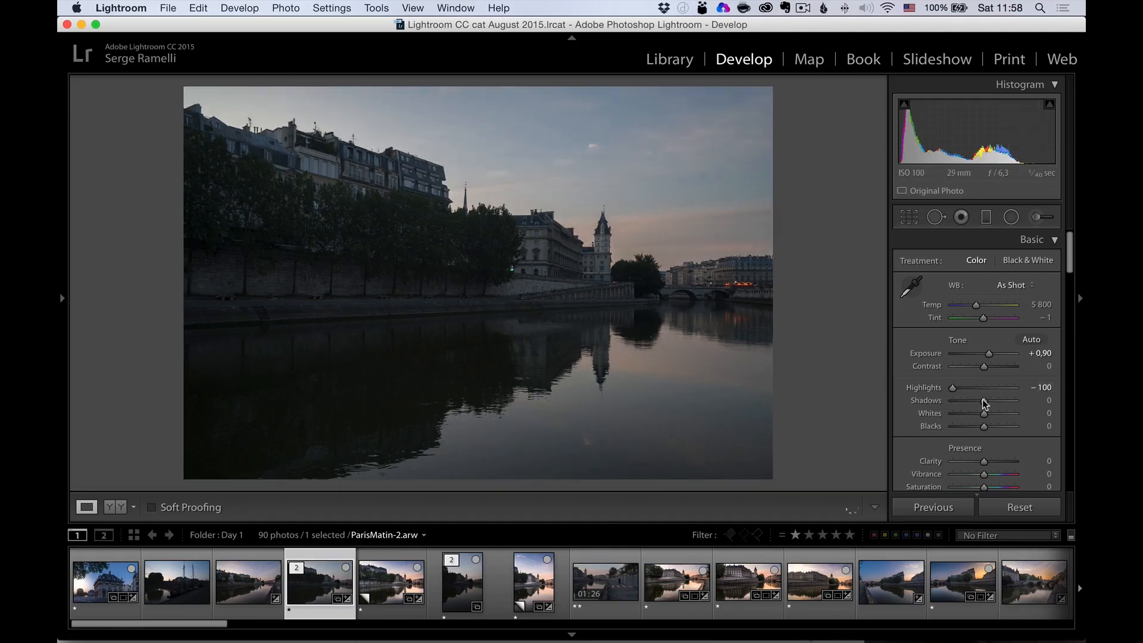
pyautogui.click(1020, 401)
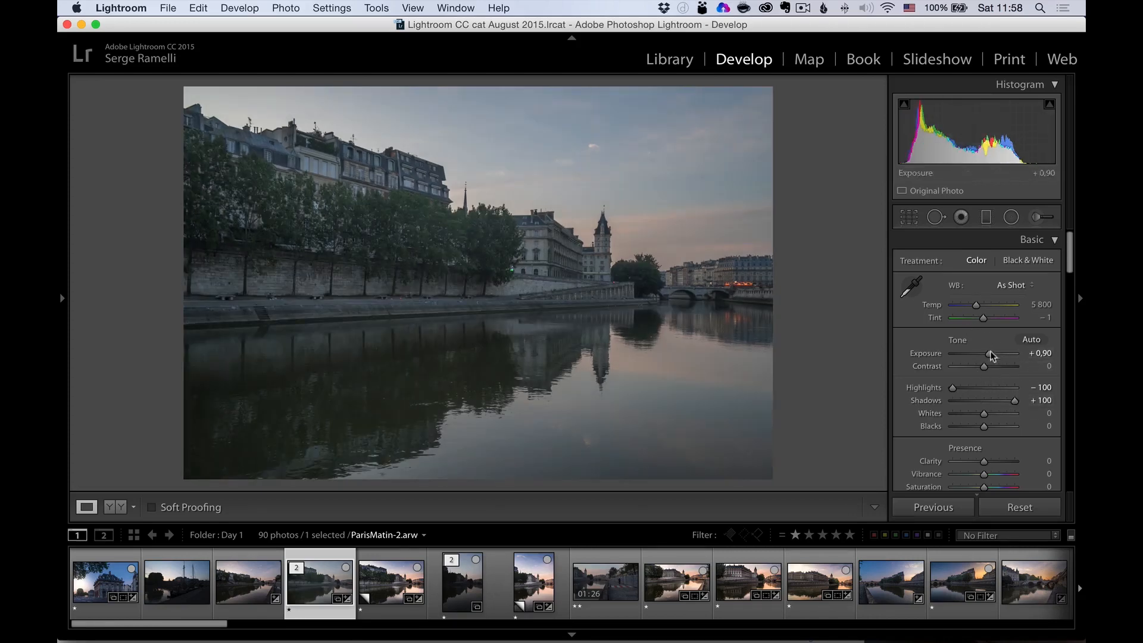
# - Set the photo's blacks to -52 and whites to +44
pyautogui.moveTo(985, 427); pyautogui.dragTo(969, 425)
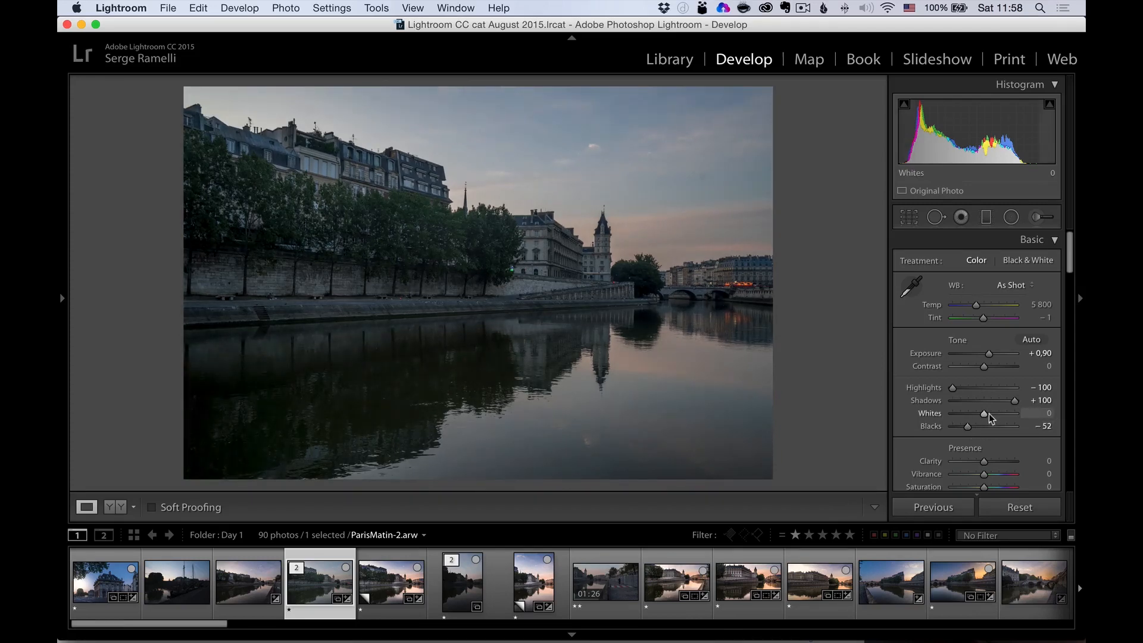
pyautogui.moveTo(989, 414); pyautogui.dragTo(991, 414)
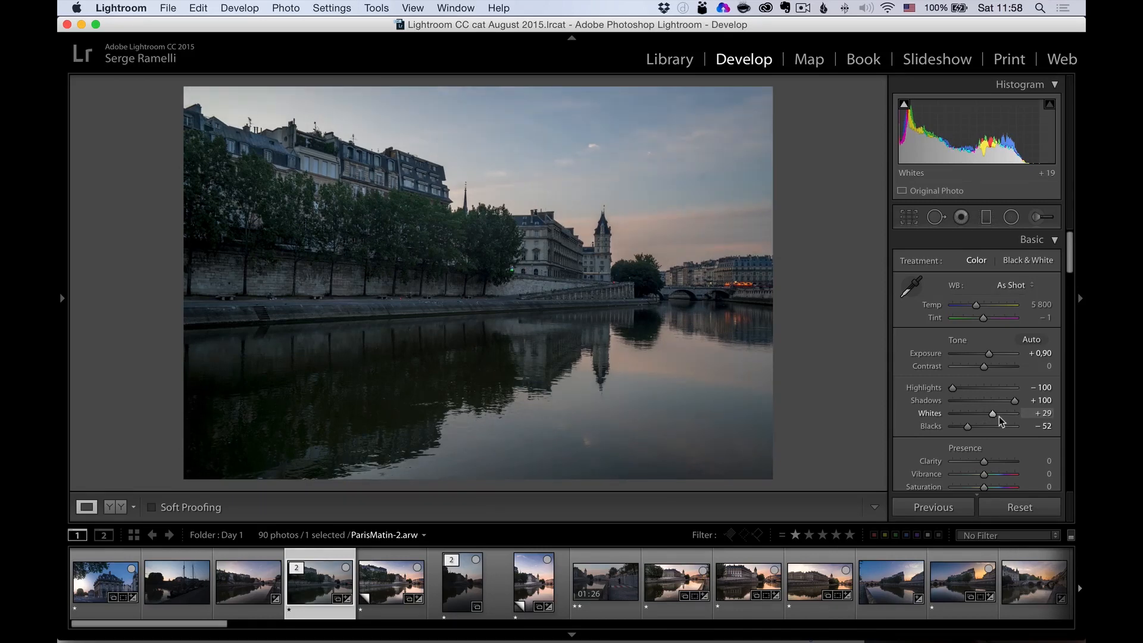
pyautogui.moveTo(993, 415); pyautogui.dragTo(999, 416)
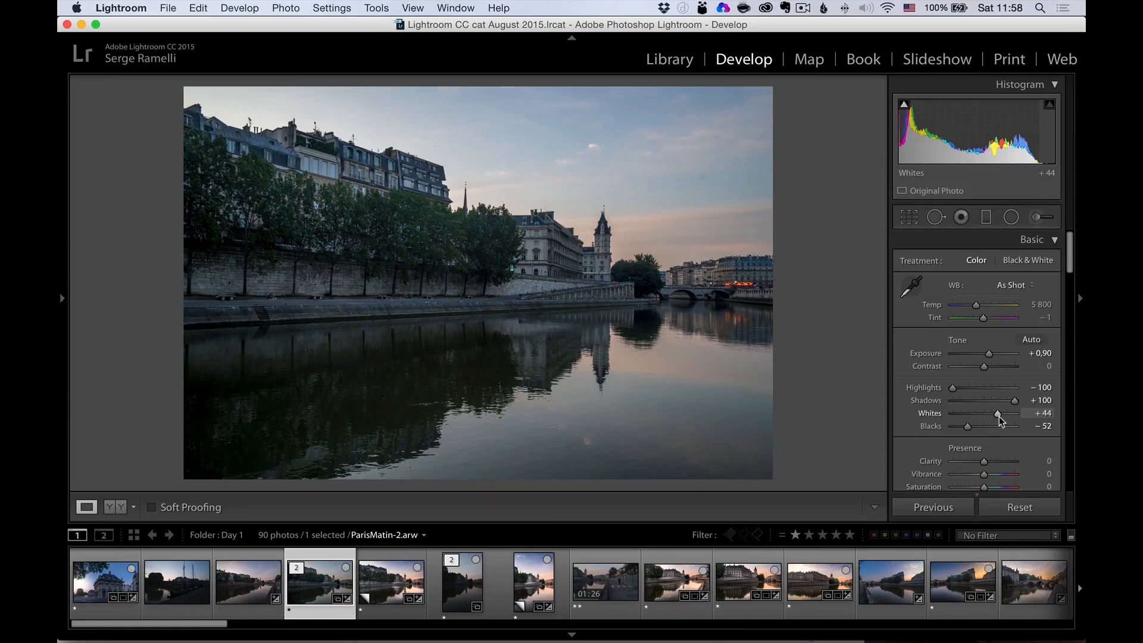
# - Try the Shade and Daylight white balance presets on the photo, and settle on Cloudy
pyautogui.click(1019, 285)
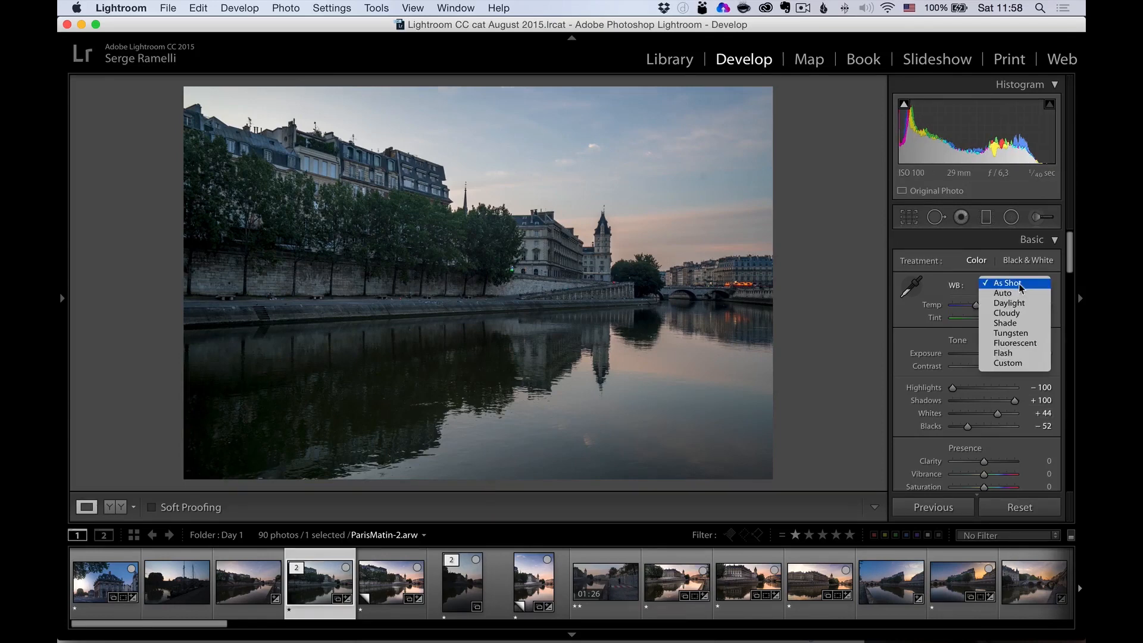
pyautogui.click(1023, 323)
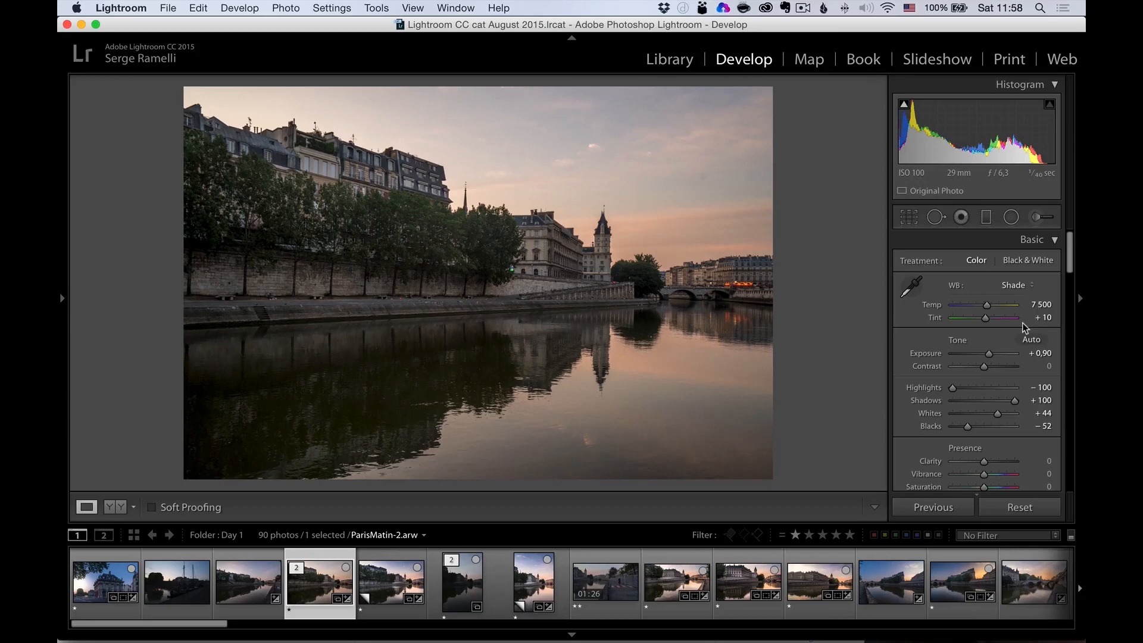
pyautogui.click(1018, 285)
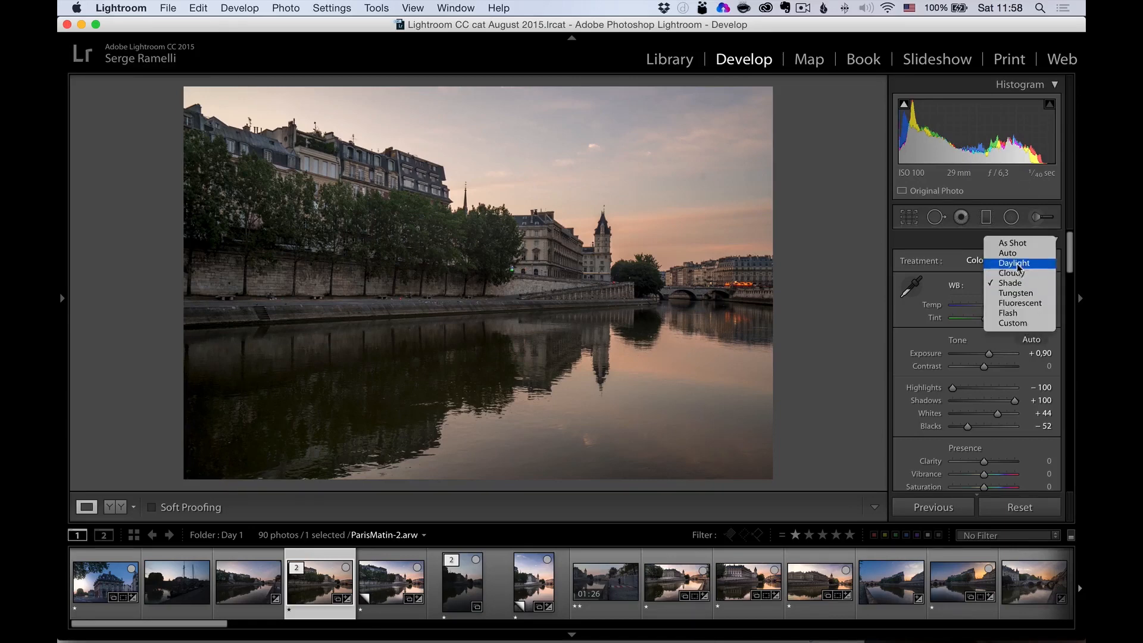
pyautogui.click(1018, 263)
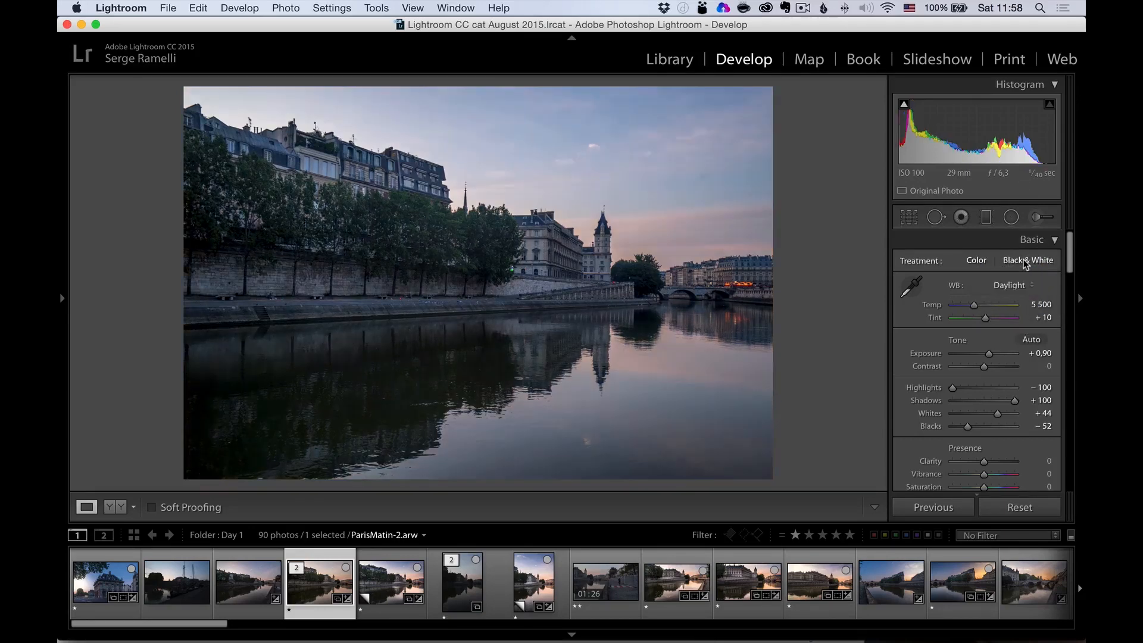
pyautogui.click(1010, 285)
pyautogui.click(1014, 294)
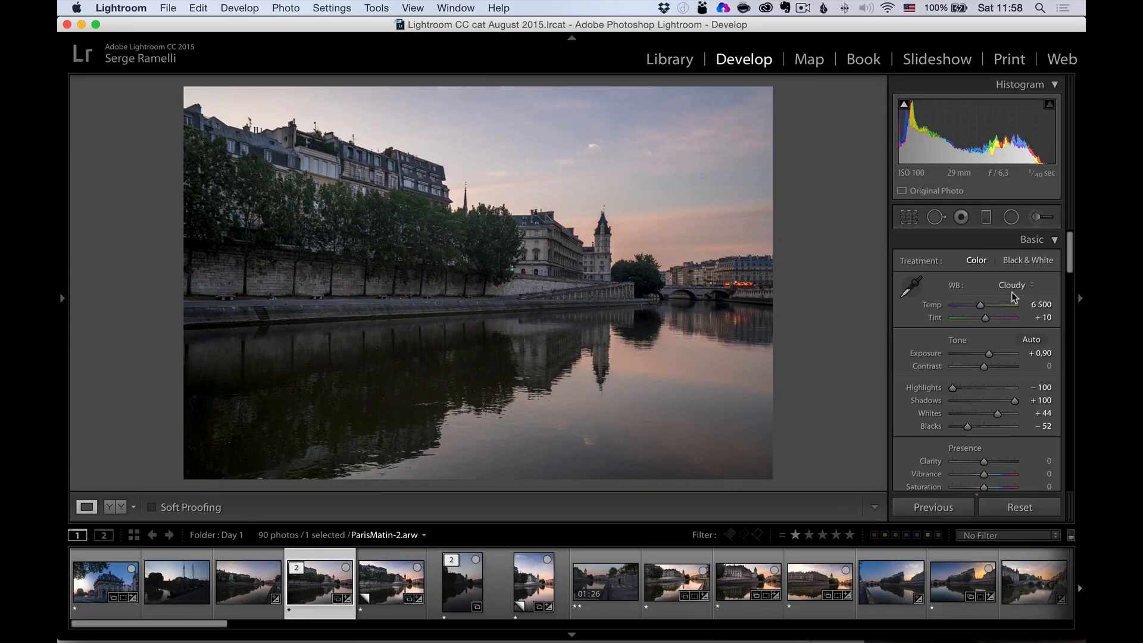
# - Compare the photo before and after the basic adjustments
pyautogui.press('\\')
pyautogui.press('\\')
pyautogui.press('\\')
pyautogui.press('\\')
# - Draw a large radial filter centred on the trees beside the bridge, invert its mask and set its feather to 100
pyautogui.click(1014, 219)
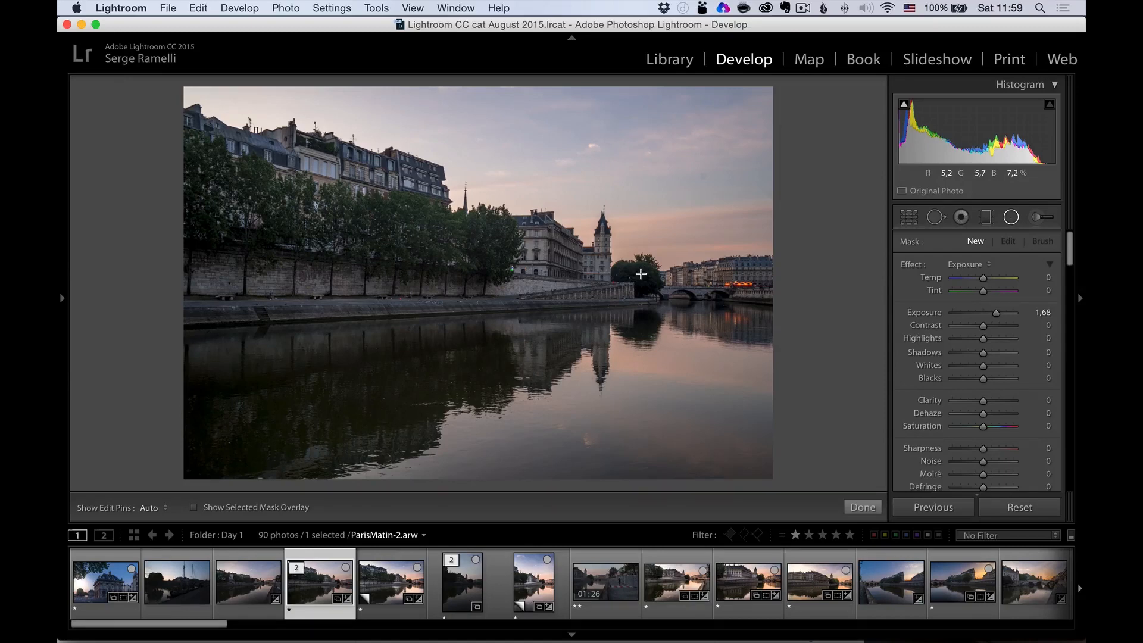
pyautogui.moveTo(640, 274); pyautogui.dragTo(787, 427)
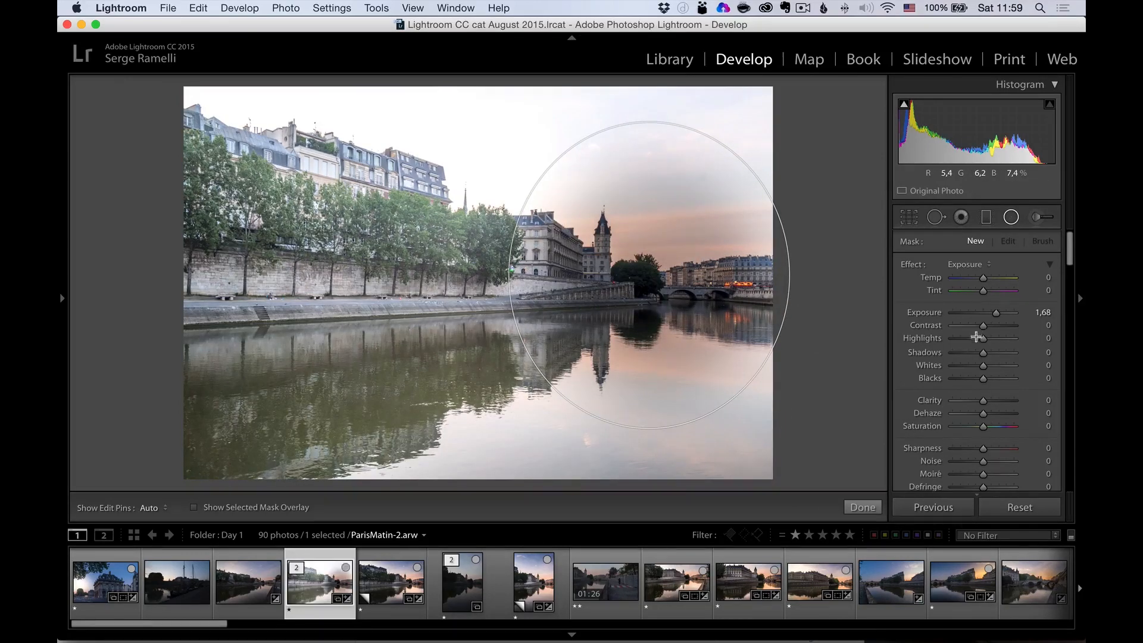
pyautogui.scroll(-5, 977, 337)
pyautogui.click(964, 442)
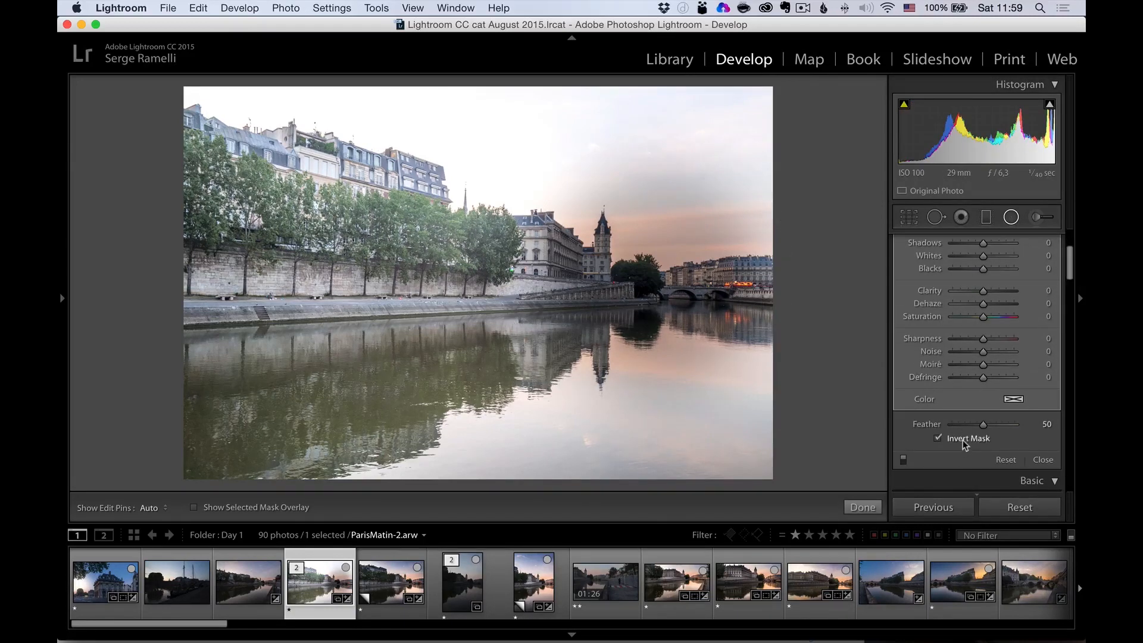
pyautogui.click(1021, 423)
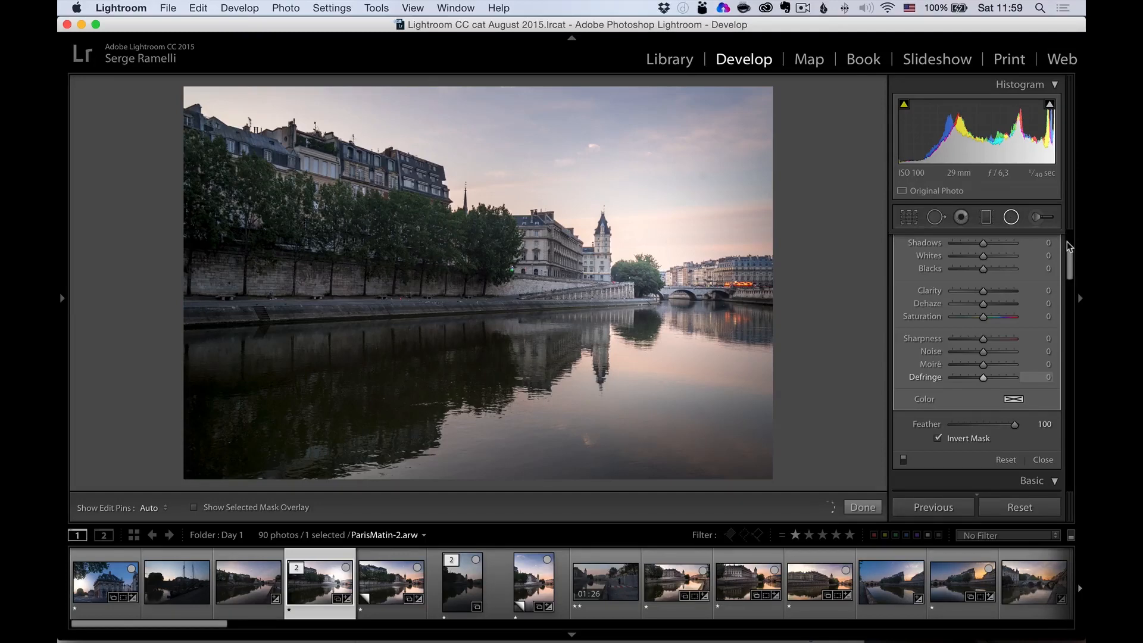
# - Try the radial filter with temperature 100, tint 100 and exposure 2,48
pyautogui.scroll(4, 1067, 241)
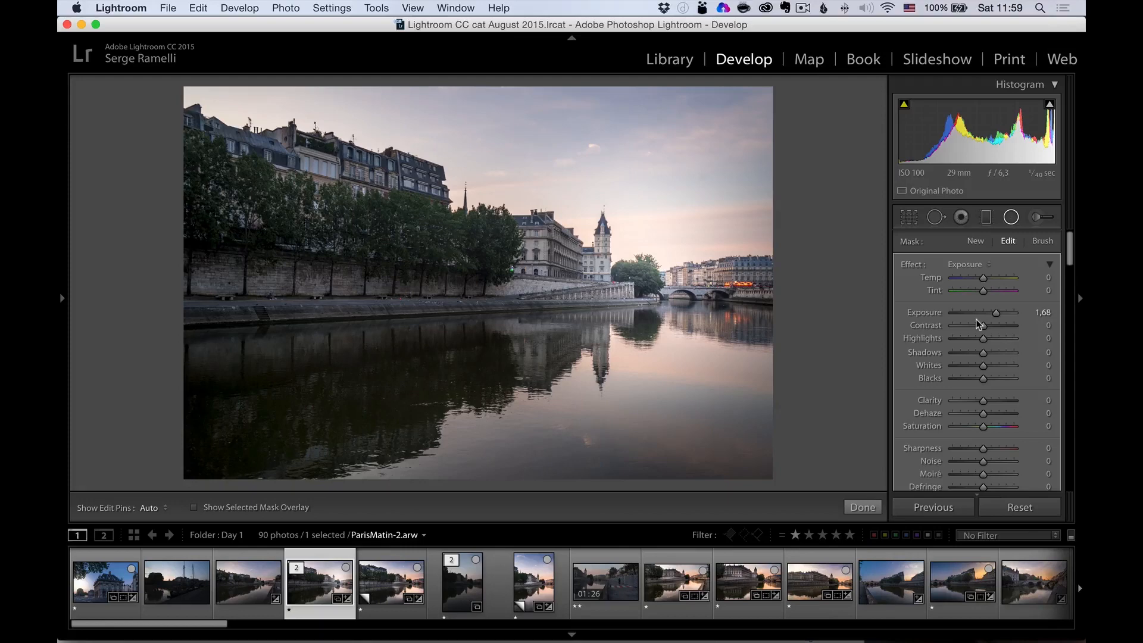
pyautogui.moveTo(997, 312); pyautogui.dragTo(989, 312)
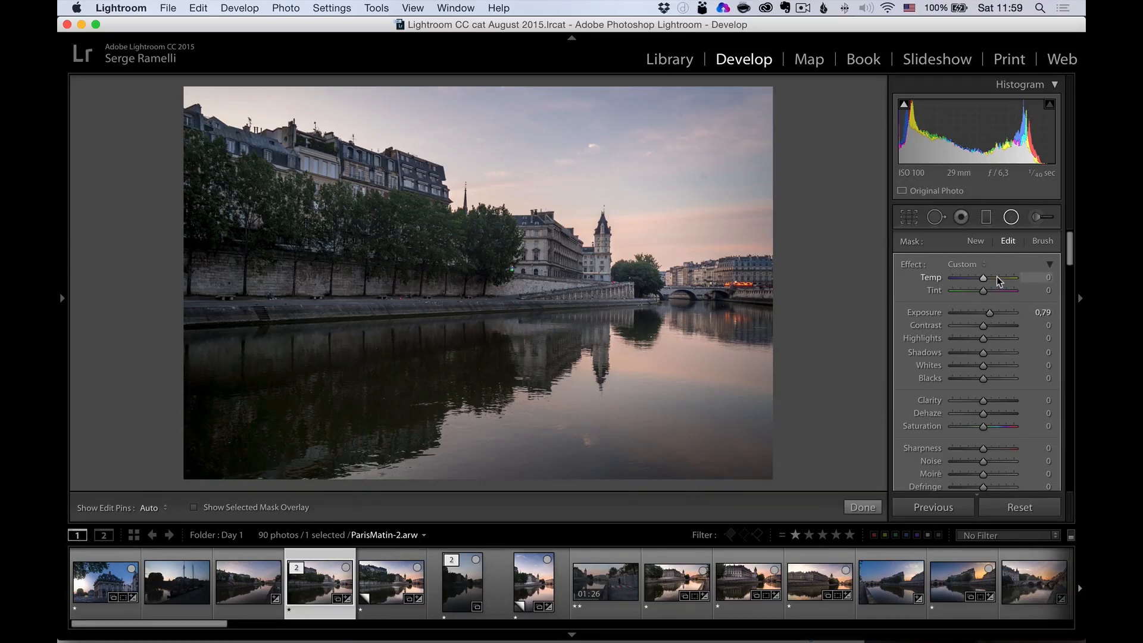
pyautogui.moveTo(1006, 277); pyautogui.dragTo(1027, 290)
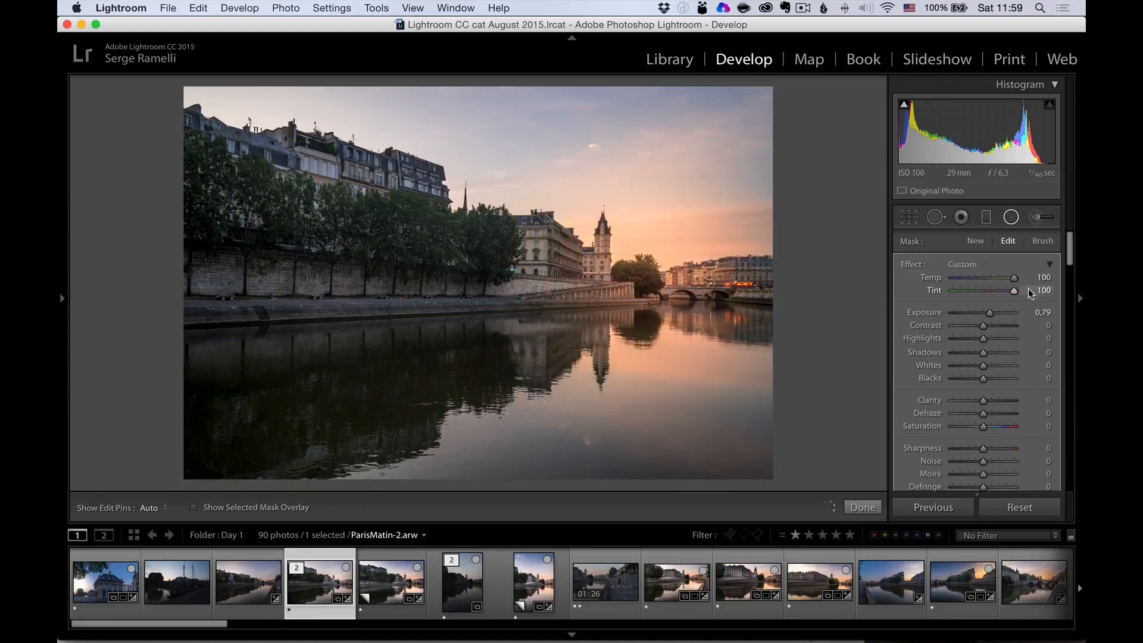
pyautogui.click(1003, 313)
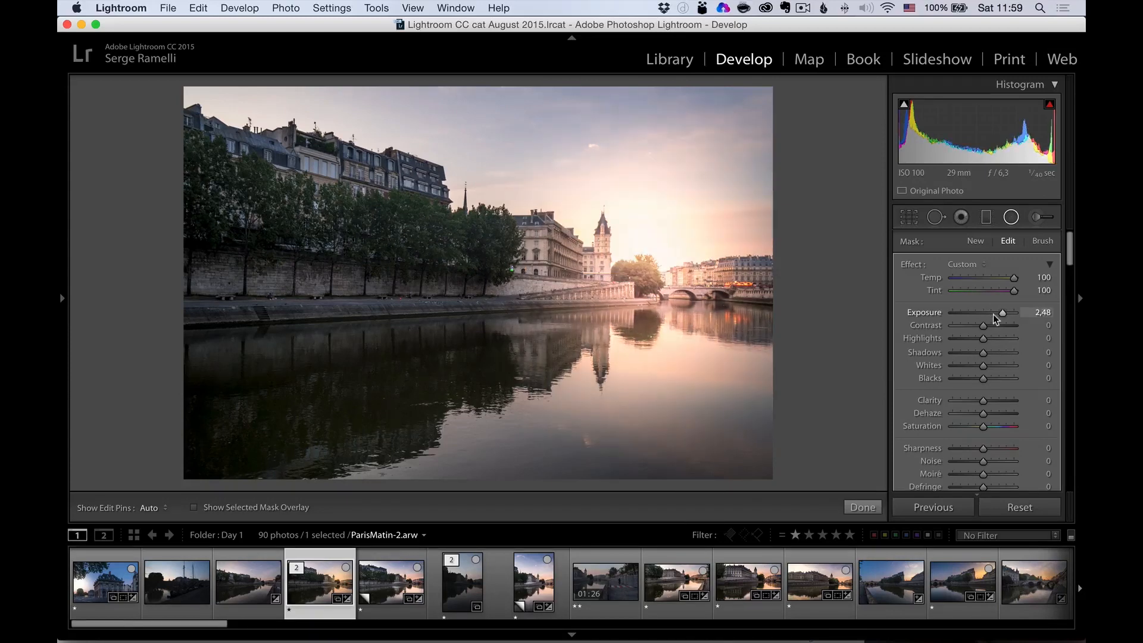
# - Set the radial filter's tint to 32, temperature to 36 and exposure to 0,51
pyautogui.moveTo(1002, 313); pyautogui.dragTo(995, 290)
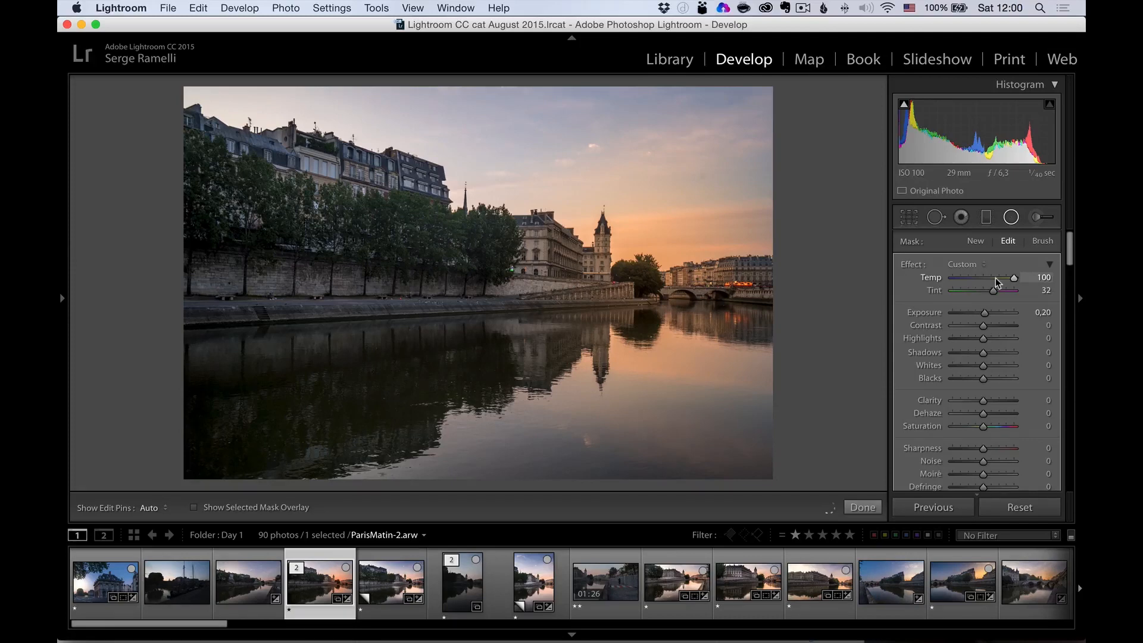
pyautogui.click(996, 278)
pyautogui.click(992, 278)
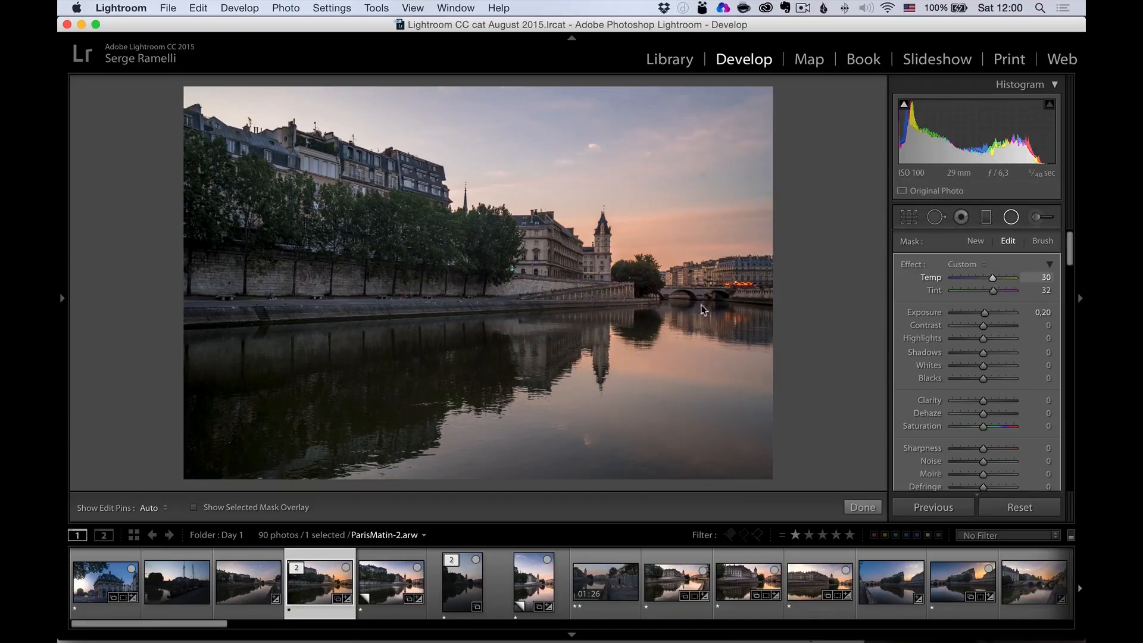
pyautogui.moveTo(993, 277); pyautogui.dragTo(995, 276)
pyautogui.moveTo(986, 316); pyautogui.dragTo(987, 313)
pyautogui.moveTo(1017, 315); pyautogui.dragTo(1025, 313)
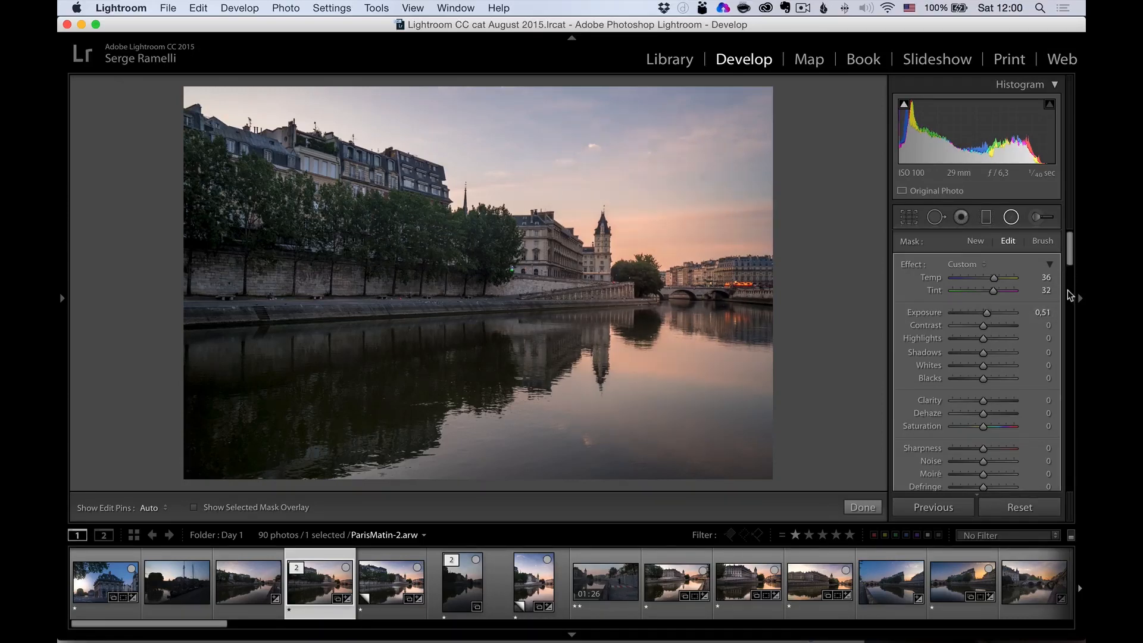
# - Turn the radial filter off and back on to compare its effect on the sunrise glow
pyautogui.scroll(-10, 976, 369)
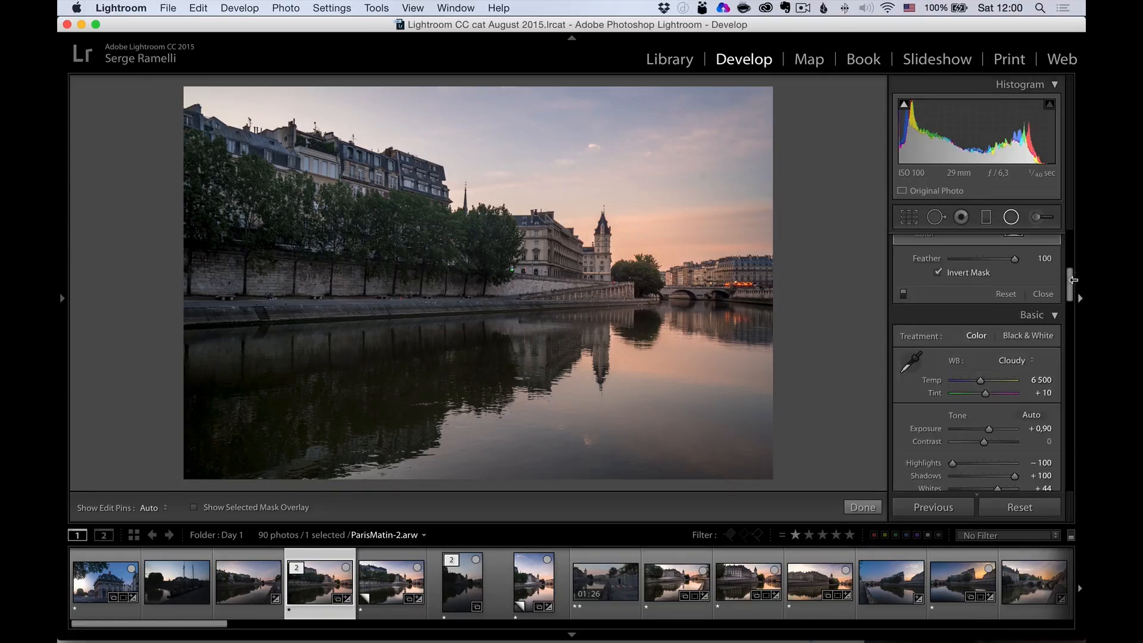
pyautogui.click(903, 294)
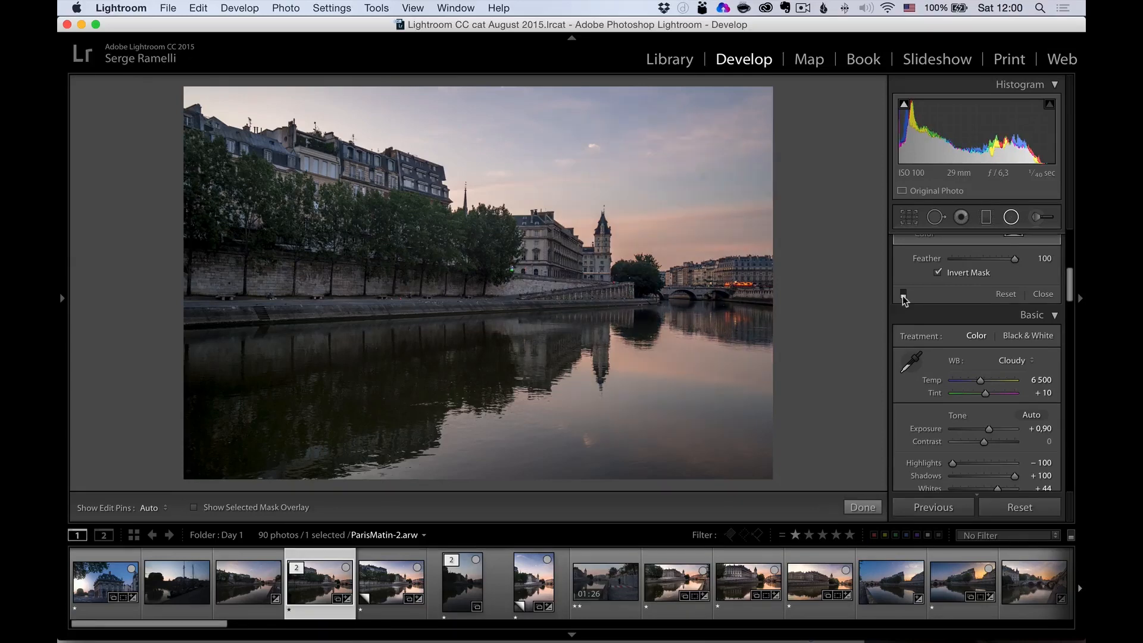
pyautogui.click(904, 294)
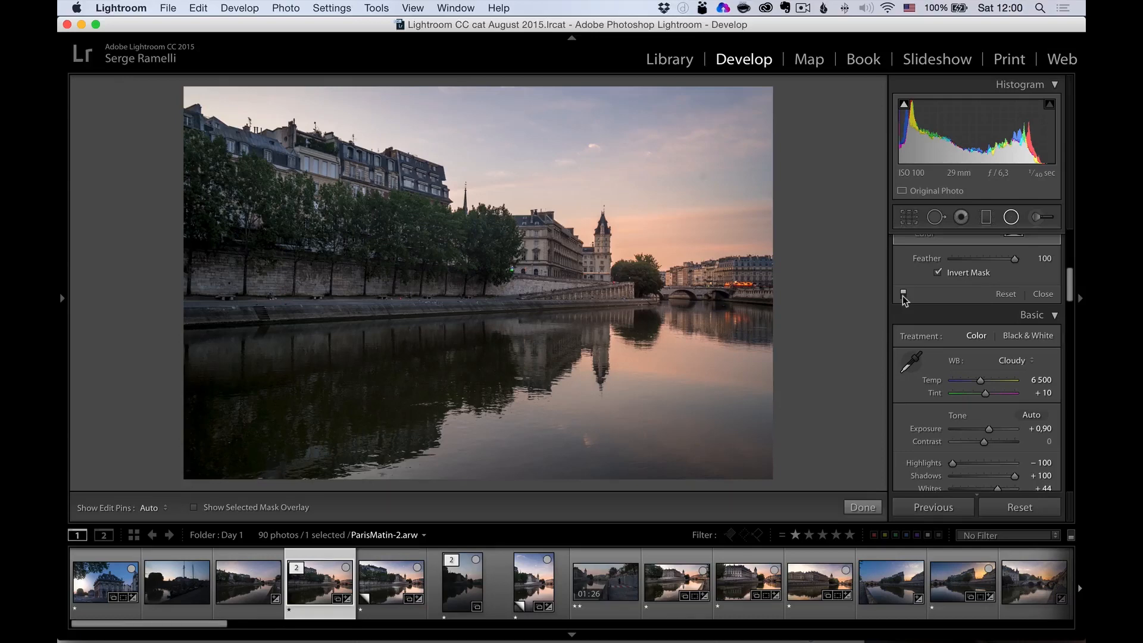
# - Set the radial filter's saturation to 46 and finish editing the filter
pyautogui.scroll(1, 1069, 253)
pyautogui.scroll(5, 1068, 252)
pyautogui.click(997, 426)
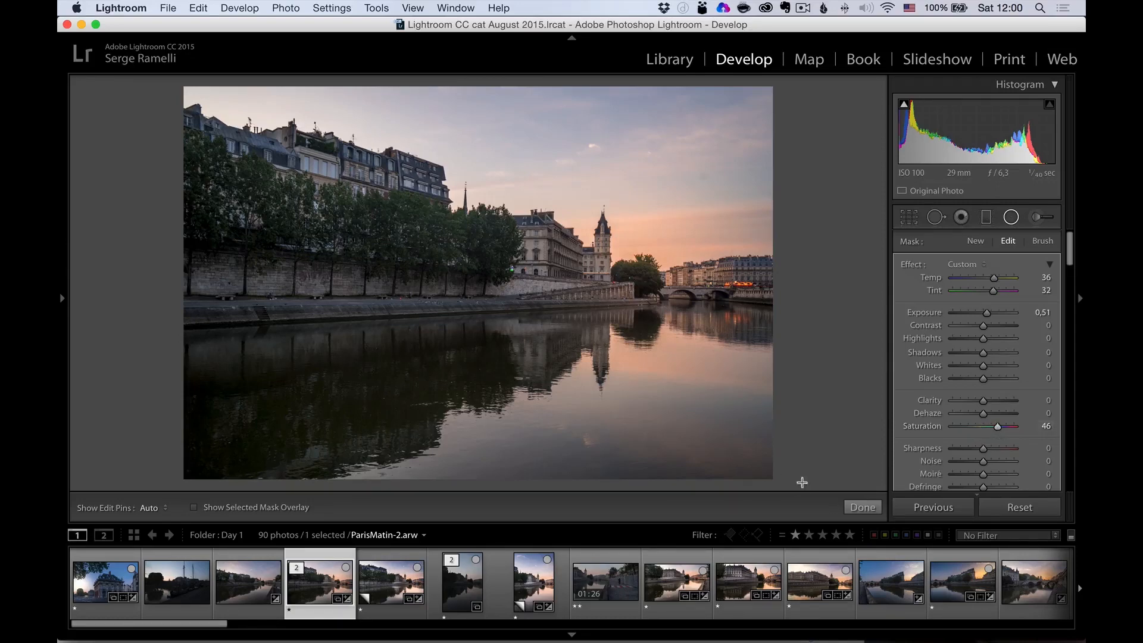
pyautogui.click(862, 507)
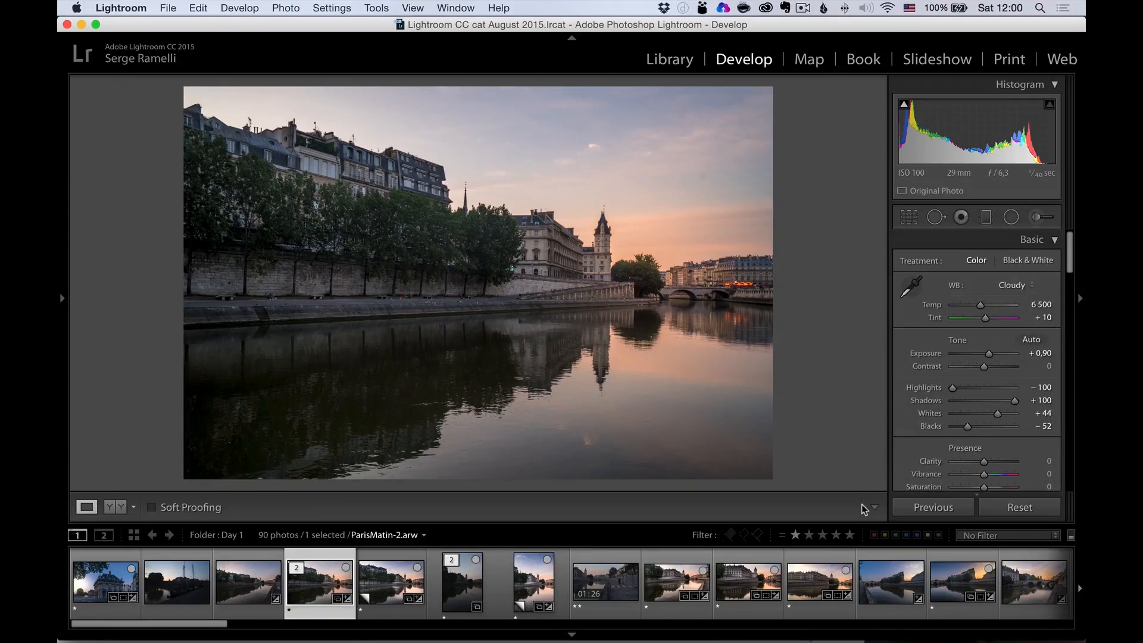
# - Raise the whole photo's contrast to +34 and vibrance to +28
pyautogui.moveTo(992, 369); pyautogui.dragTo(993, 368)
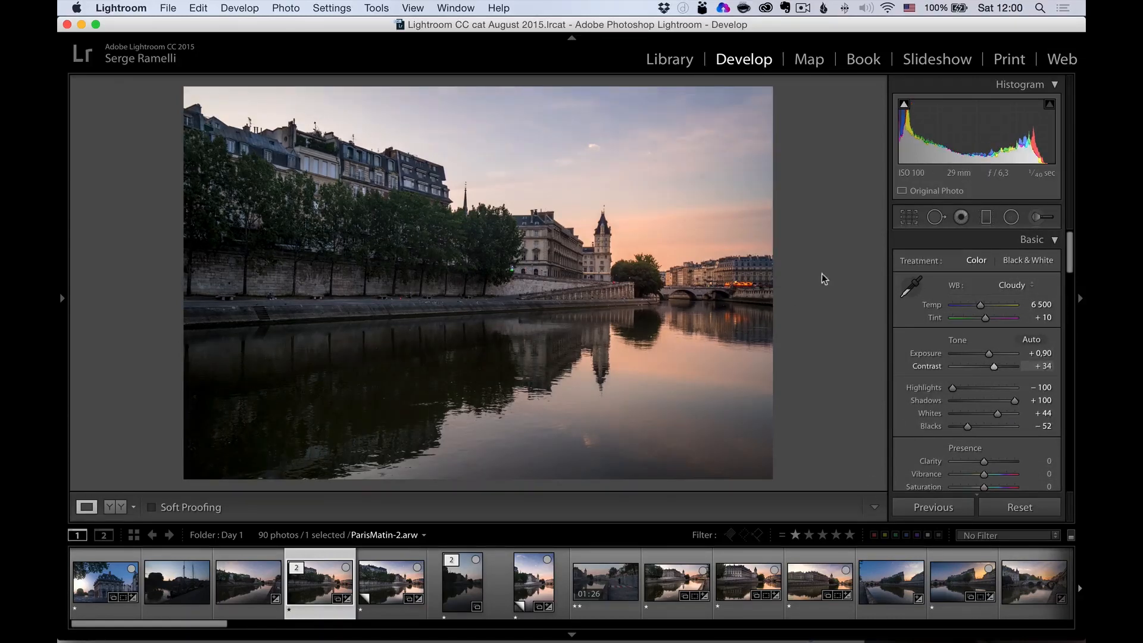
pyautogui.click(995, 475)
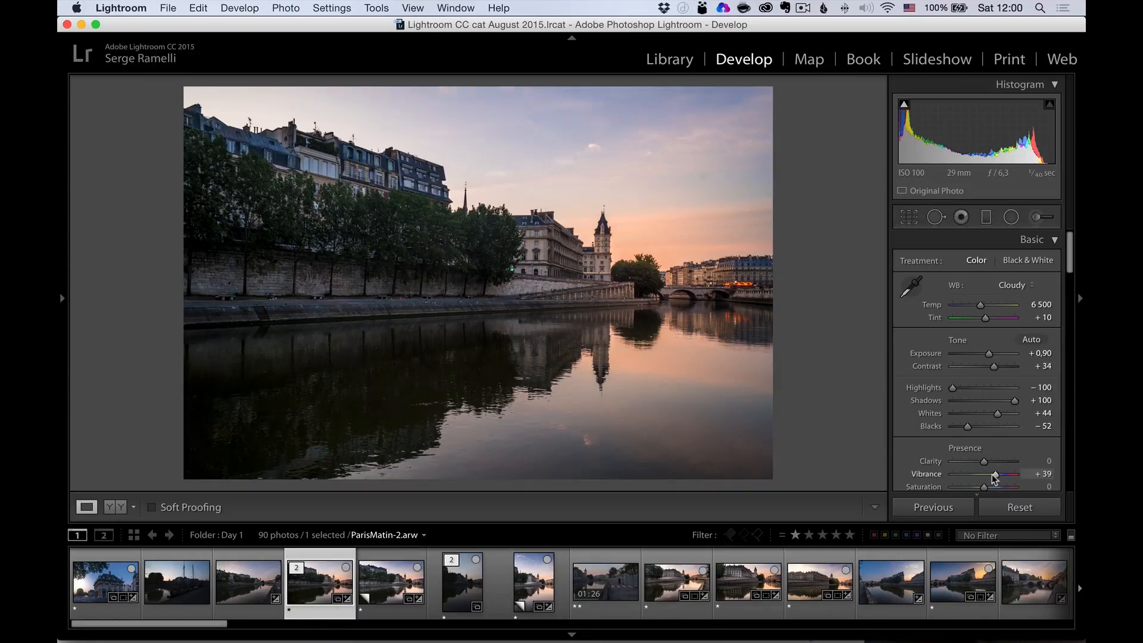
pyautogui.moveTo(995, 476); pyautogui.dragTo(992, 475)
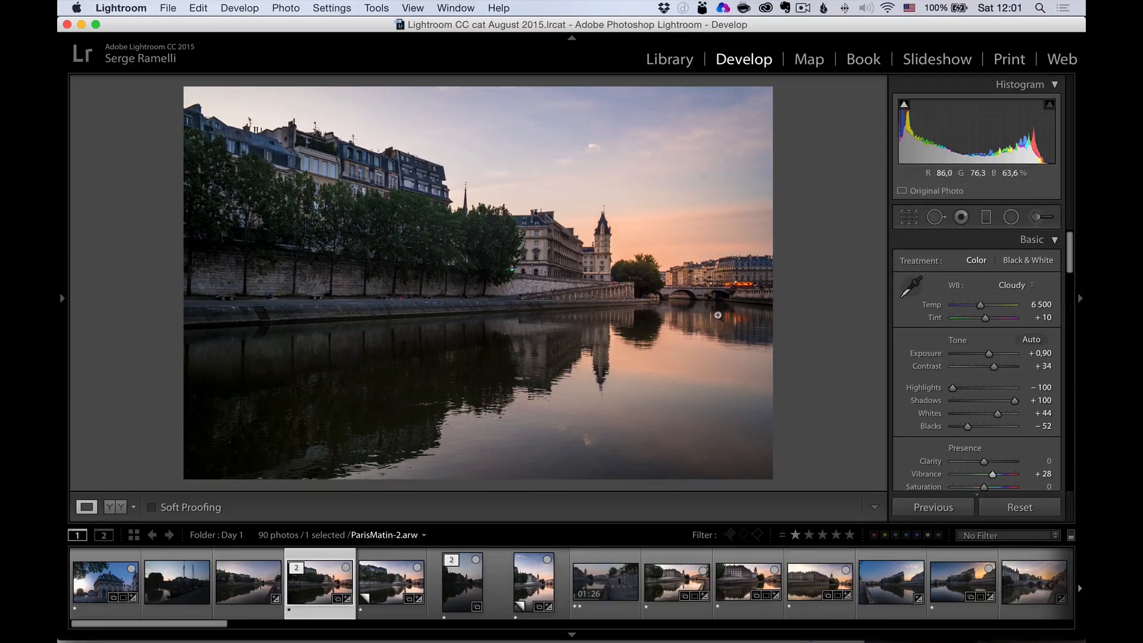
# - Draw a graduated filter from the upper sky down to just below the riverbank and set its exposure to -1,59
pyautogui.click(987, 221)
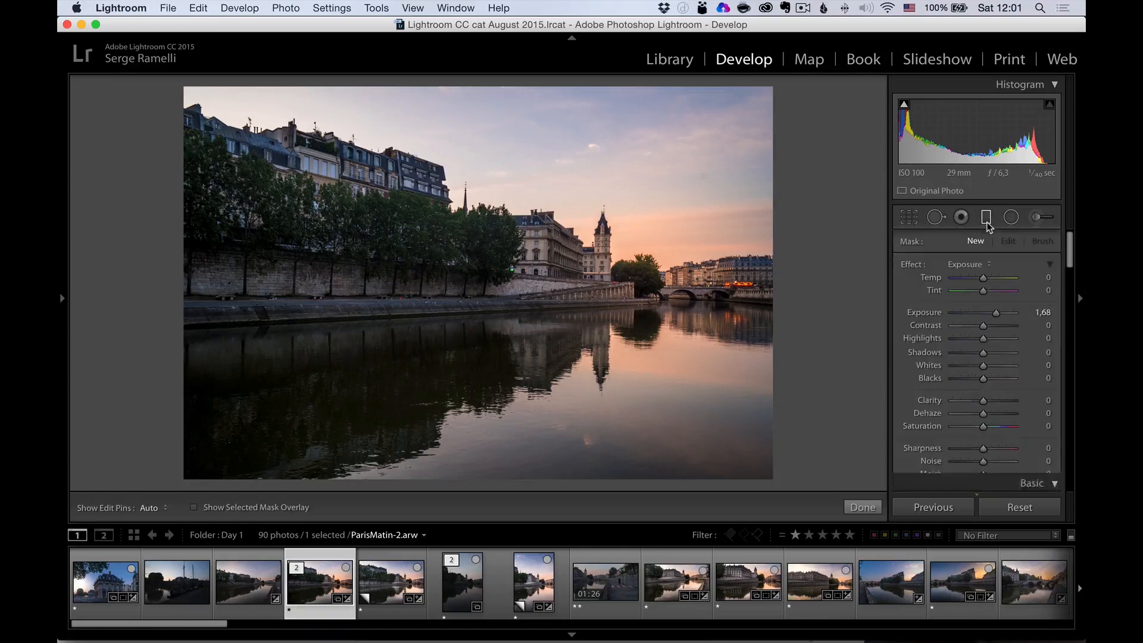
pyautogui.moveTo(536, 156); pyautogui.dragTo(537, 325)
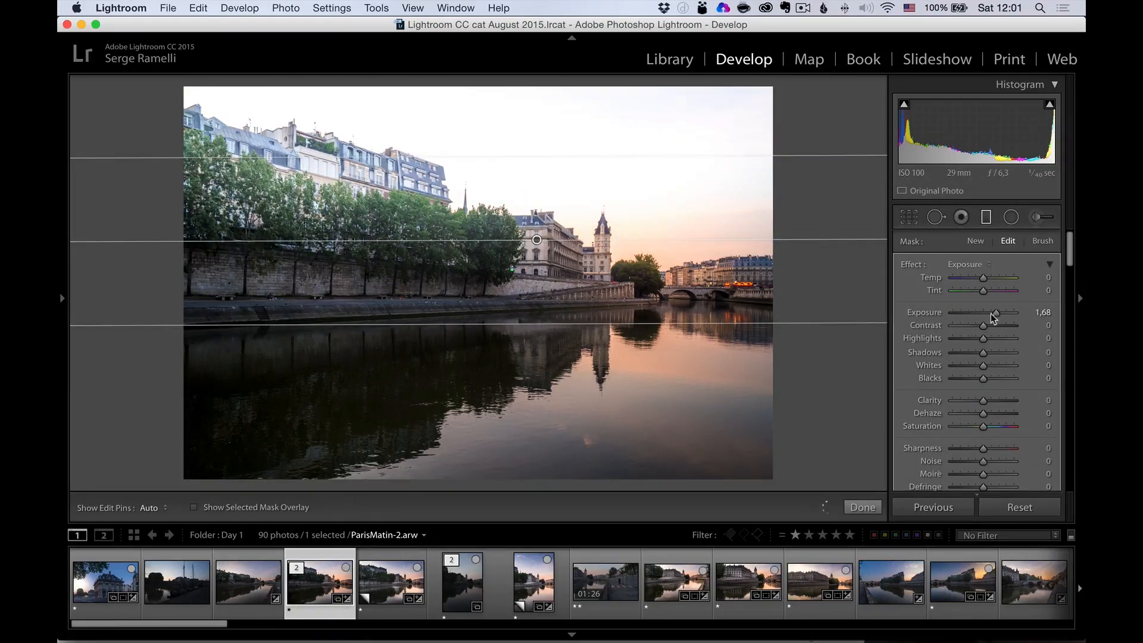
pyautogui.click(971, 314)
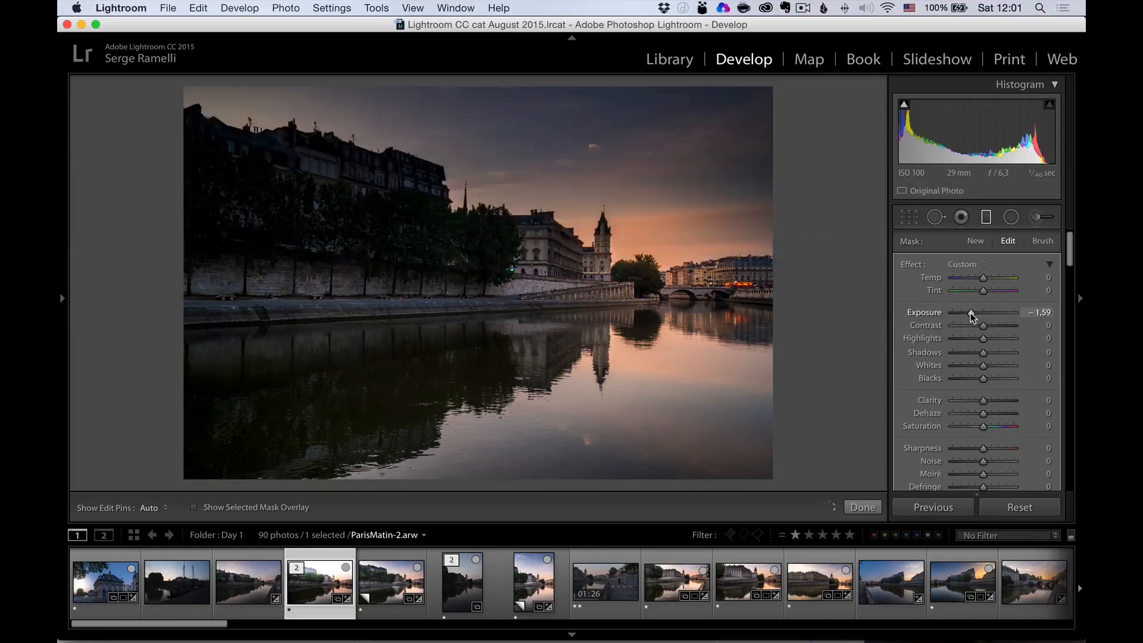
# - Set the graduated filter's exposure to -0,50 and its temp to -19, and finish editing the filter
pyautogui.moveTo(976, 313); pyautogui.dragTo(982, 317)
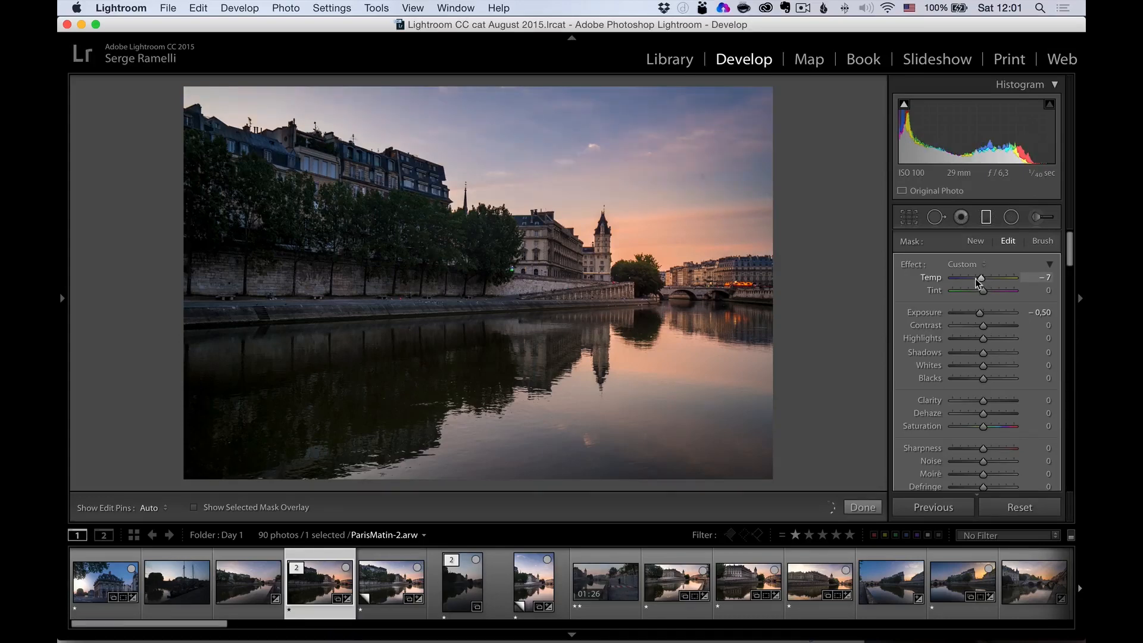
pyautogui.click(976, 280)
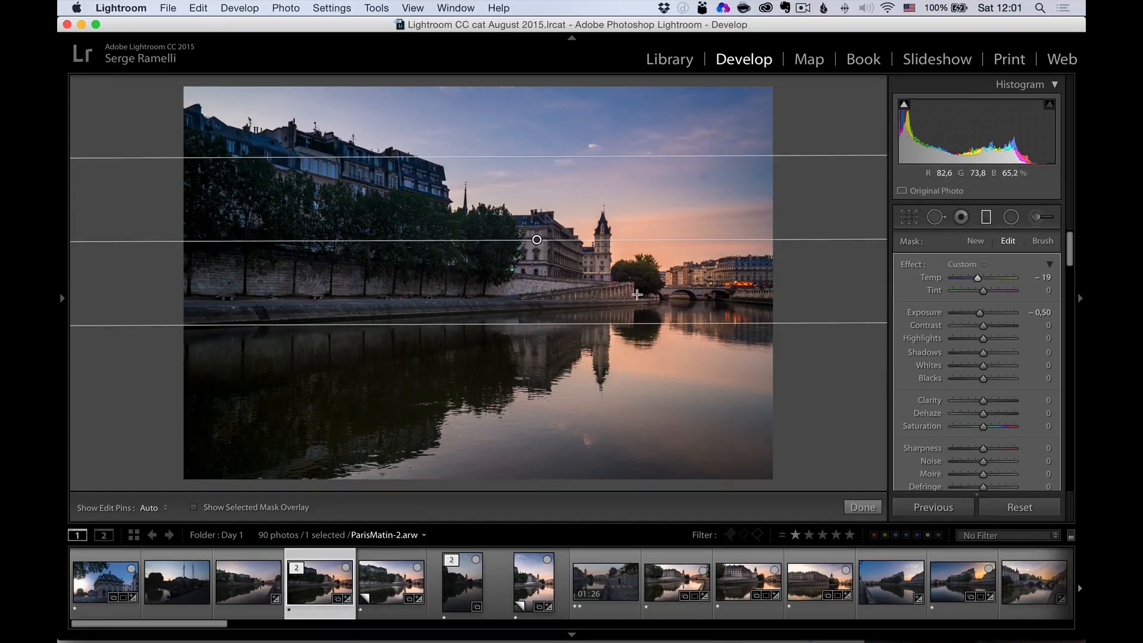
pyautogui.click(861, 507)
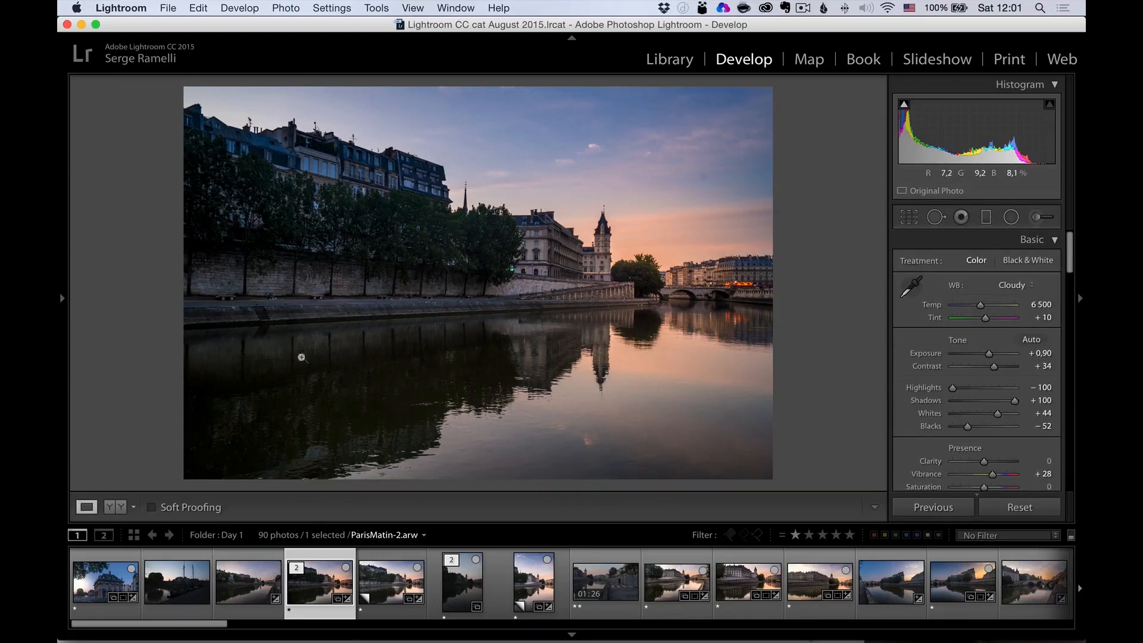
# - Paint an Adjustment Brush with exposure 1,42 over the riverbank wall, trees and buildings
pyautogui.click(1039, 217)
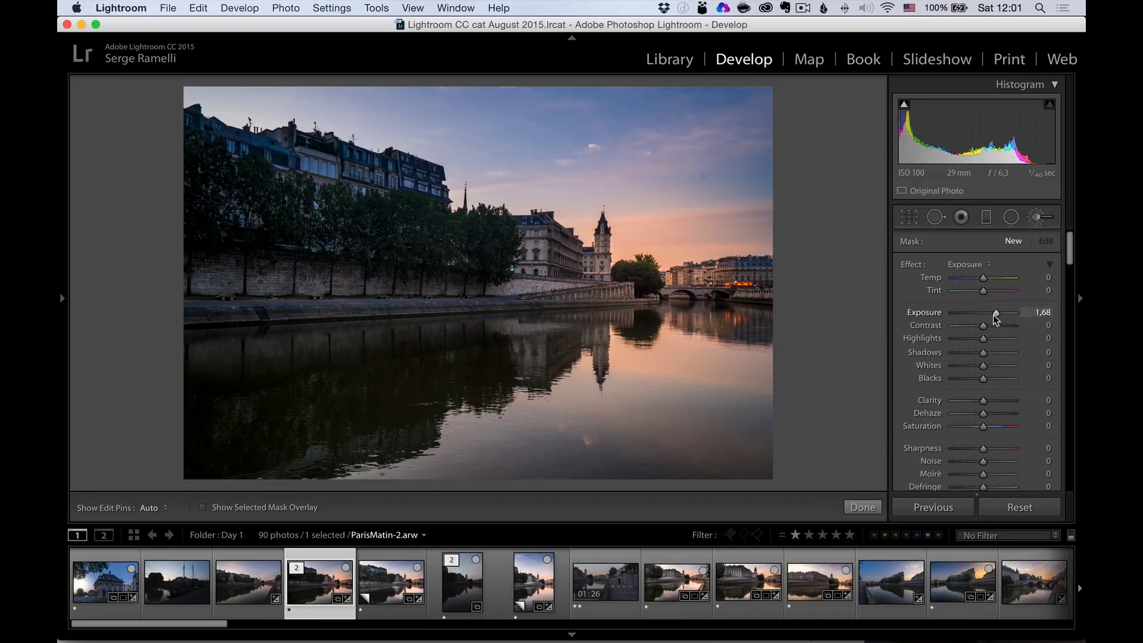
pyautogui.moveTo(1070, 255)
pyautogui.mouseDown()
pyautogui.moveTo(1070, 291)
pyautogui.moveTo(1071, 238)
pyautogui.moveTo(1071, 260)
pyautogui.mouseUp()
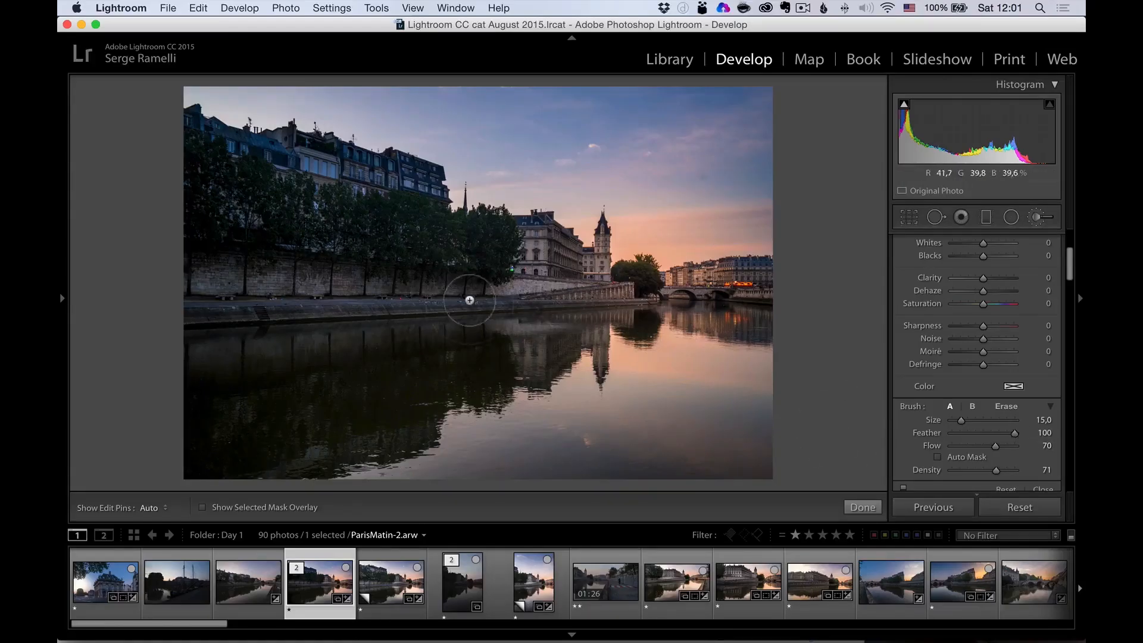
pyautogui.moveTo(1070, 270); pyautogui.dragTo(1070, 253)
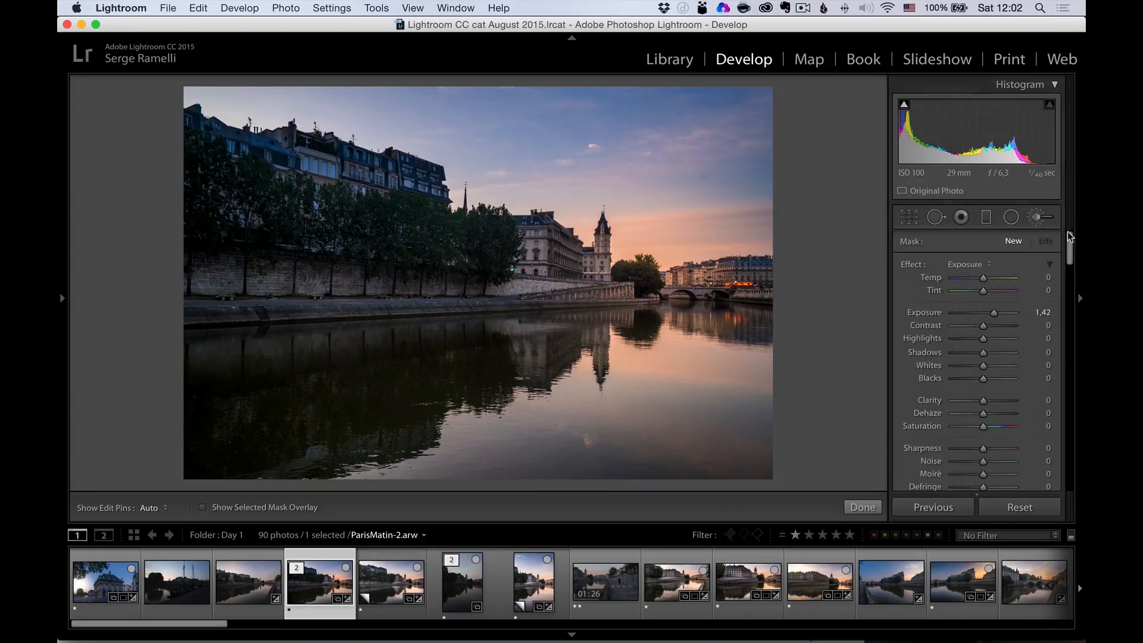
pyautogui.moveTo(521, 289); pyautogui.dragTo(209, 281)
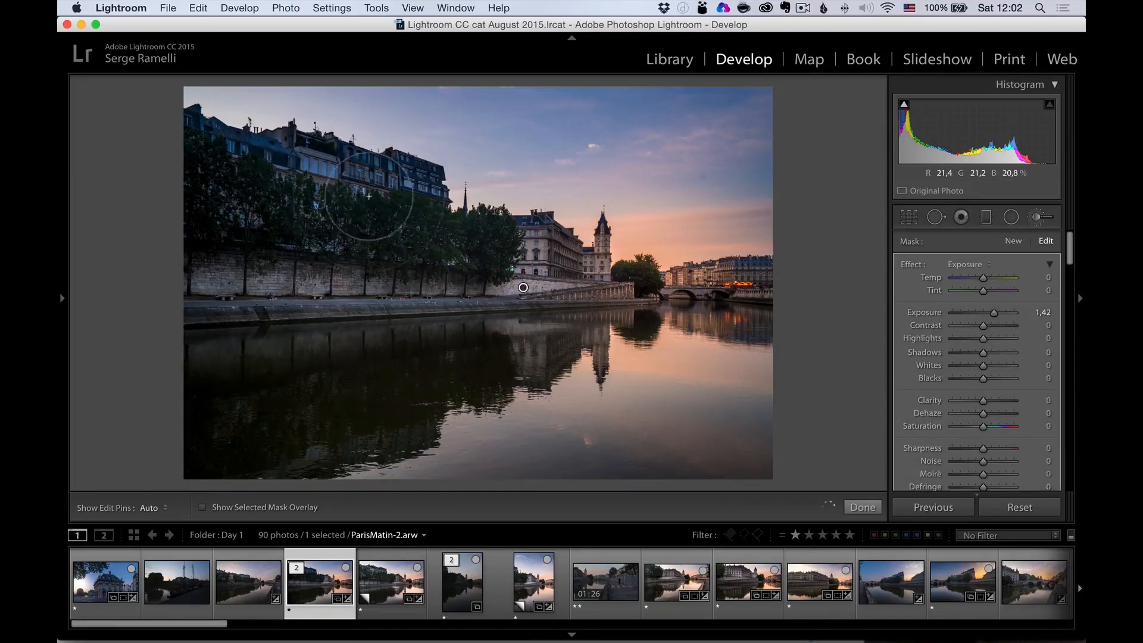
pyautogui.moveTo(309, 185)
pyautogui.mouseDown()
pyautogui.moveTo(396, 185)
pyautogui.moveTo(344, 185)
pyautogui.mouseUp()
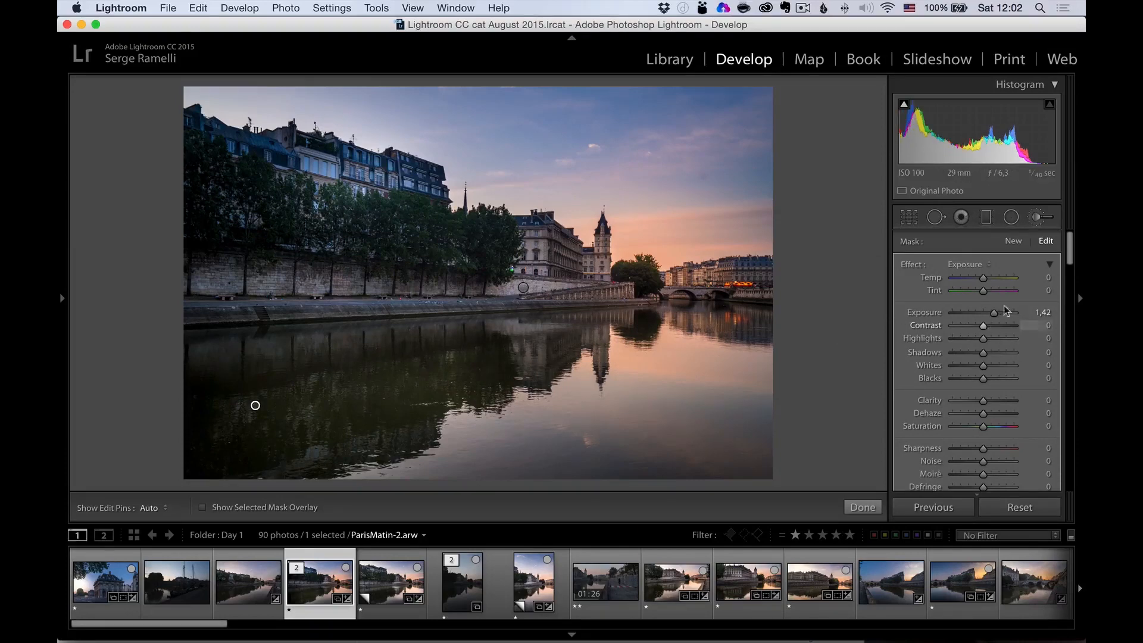
# - Set the exposure of the brush adjustment on the dark water reflection to 1,10 and finish brushing
pyautogui.moveTo(995, 312); pyautogui.dragTo(990, 312)
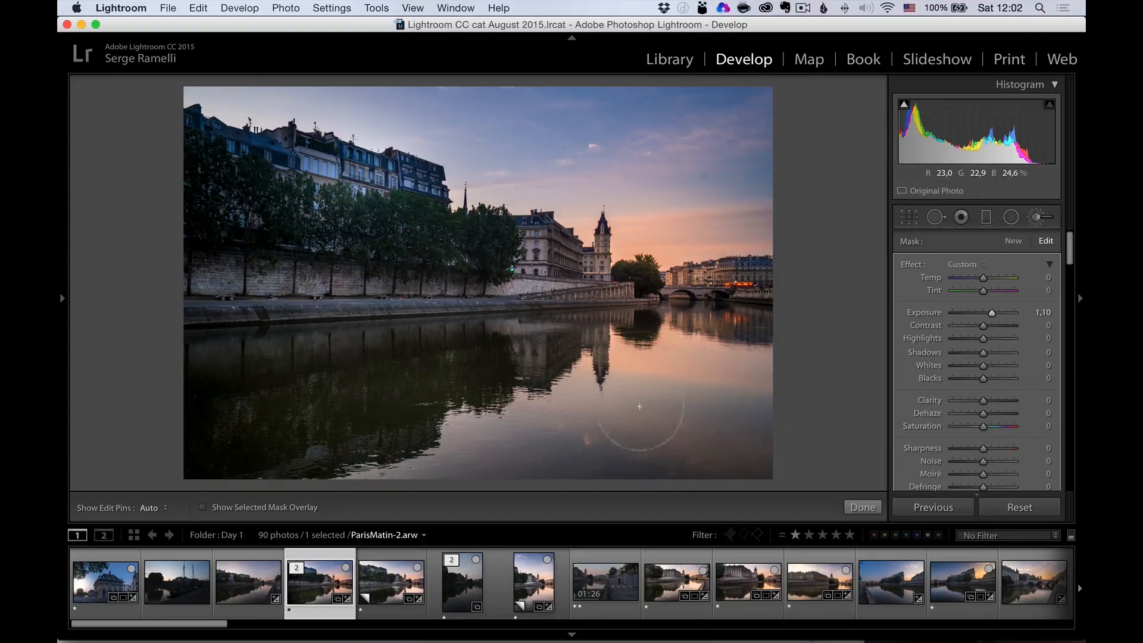
pyautogui.press('h')
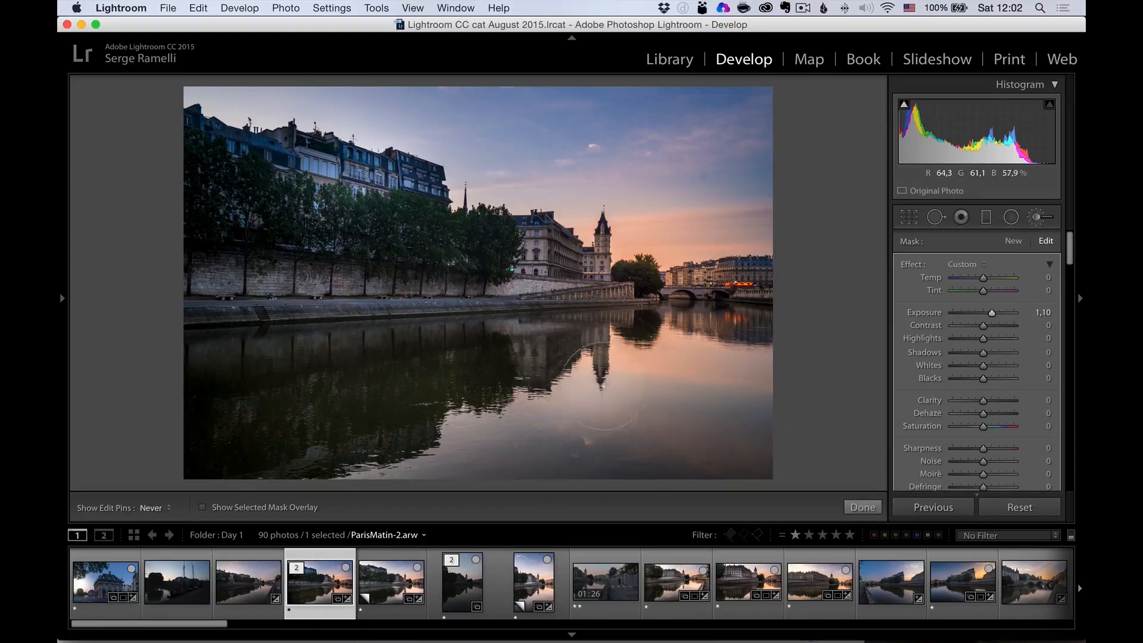
pyautogui.press('h')
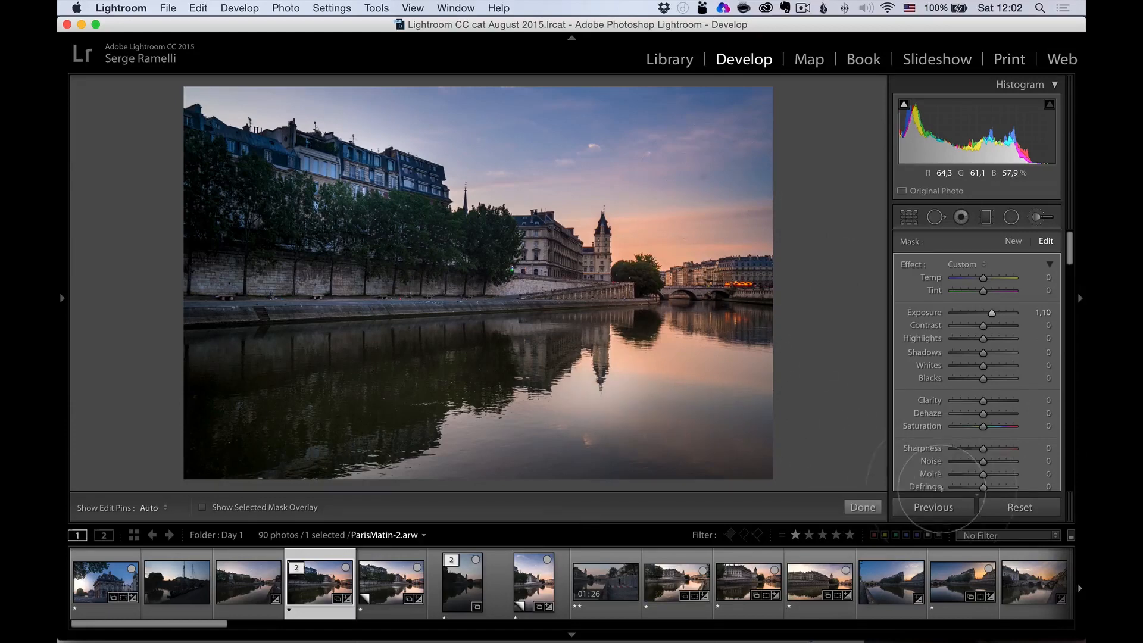
pyautogui.click(863, 507)
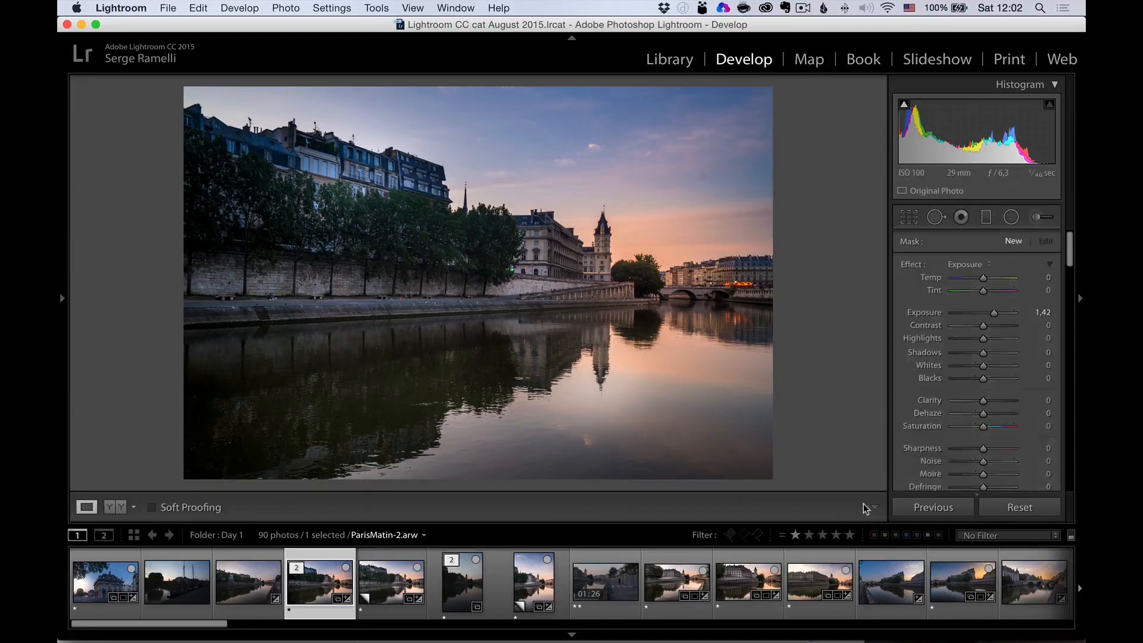
# - Crop a thin strip off both the top and bottom of the photo, keeping its full width
pyautogui.click(909, 218)
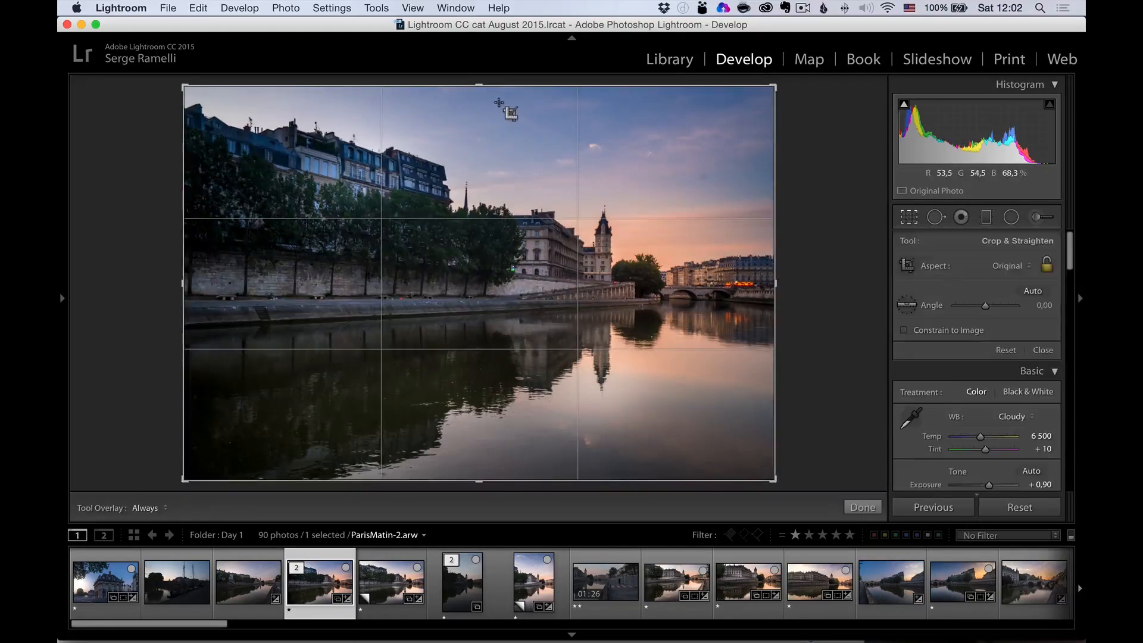
pyautogui.moveTo(479, 86); pyautogui.dragTo(479, 95)
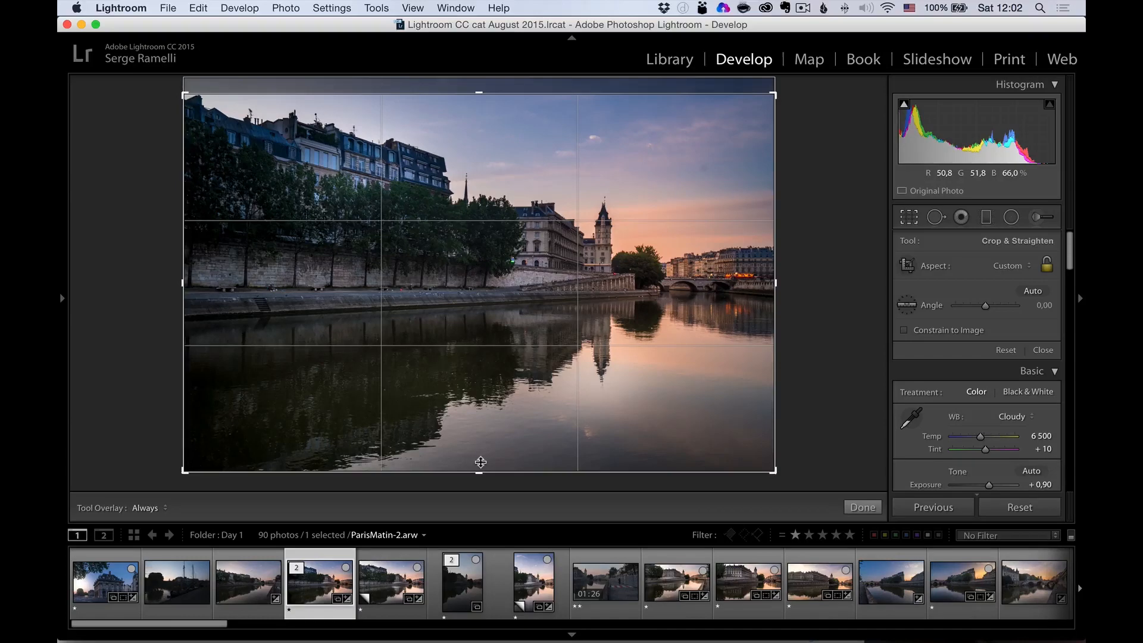
pyautogui.moveTo(479, 472); pyautogui.dragTo(479, 451)
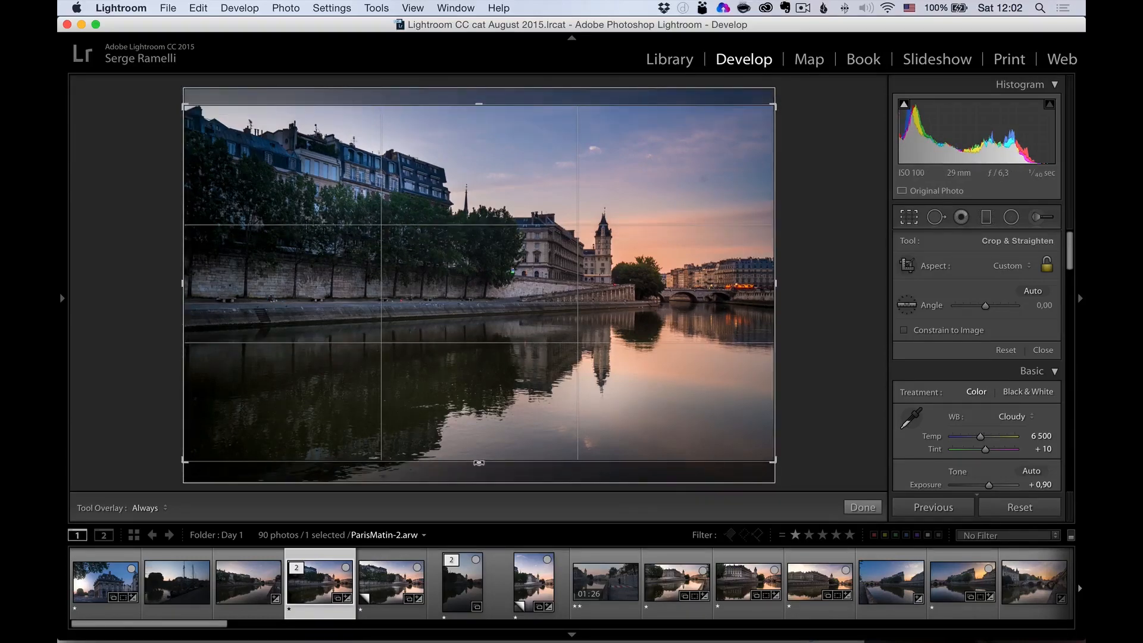
pyautogui.moveTo(481, 462); pyautogui.dragTo(481, 465)
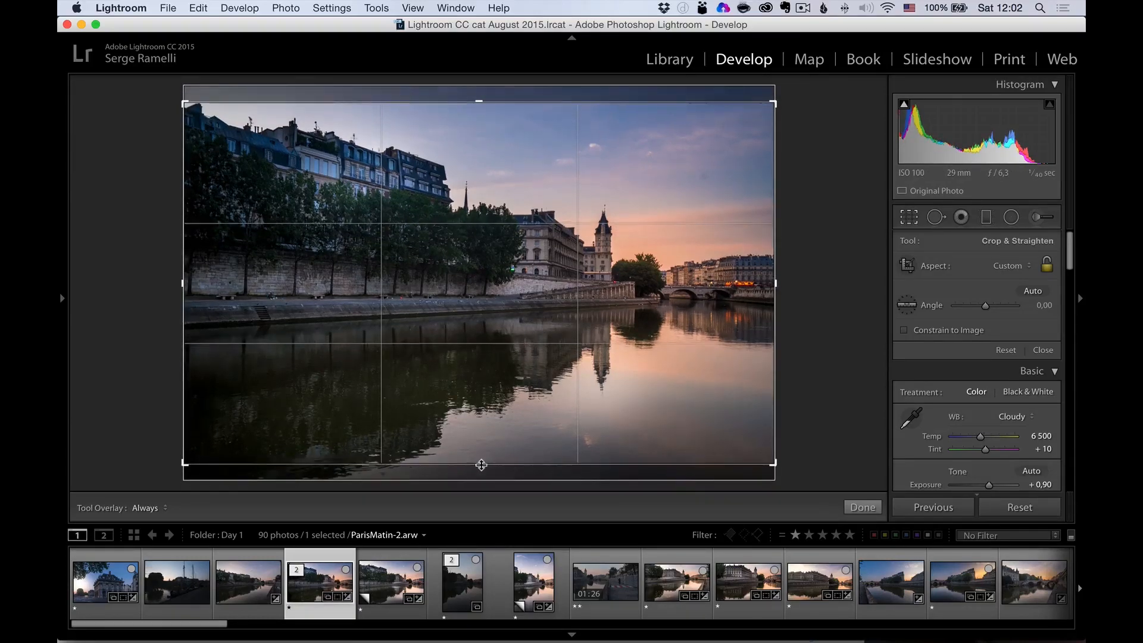
pyautogui.press('Return')
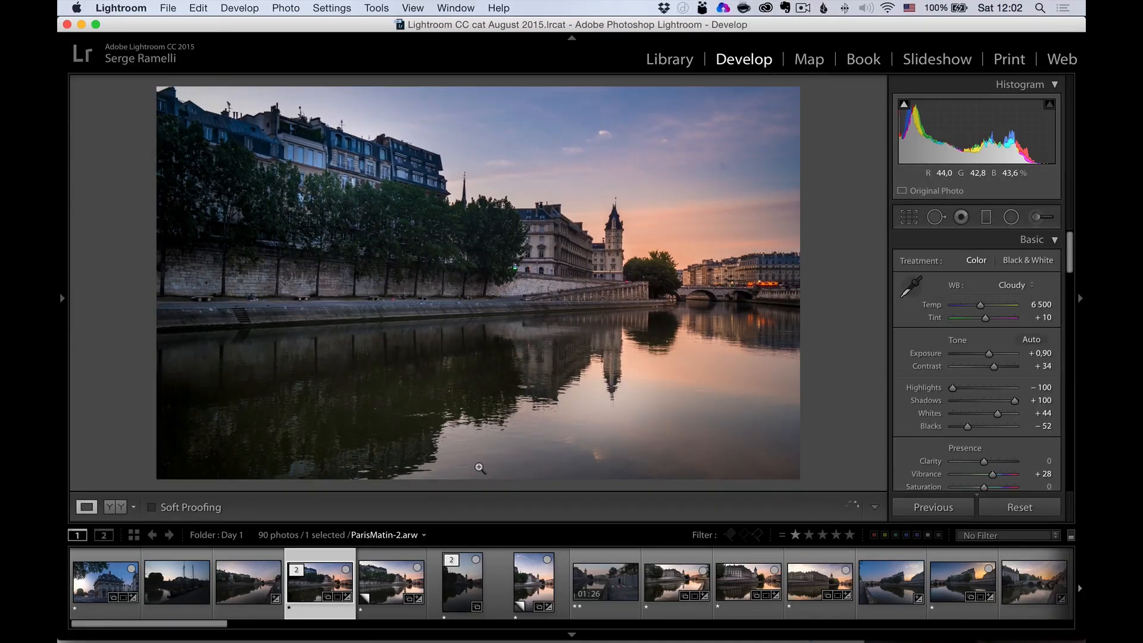
# - Use the Spot Removal tool in Clone mode at size 77 on the sky above the sunset glow
pyautogui.click(936, 217)
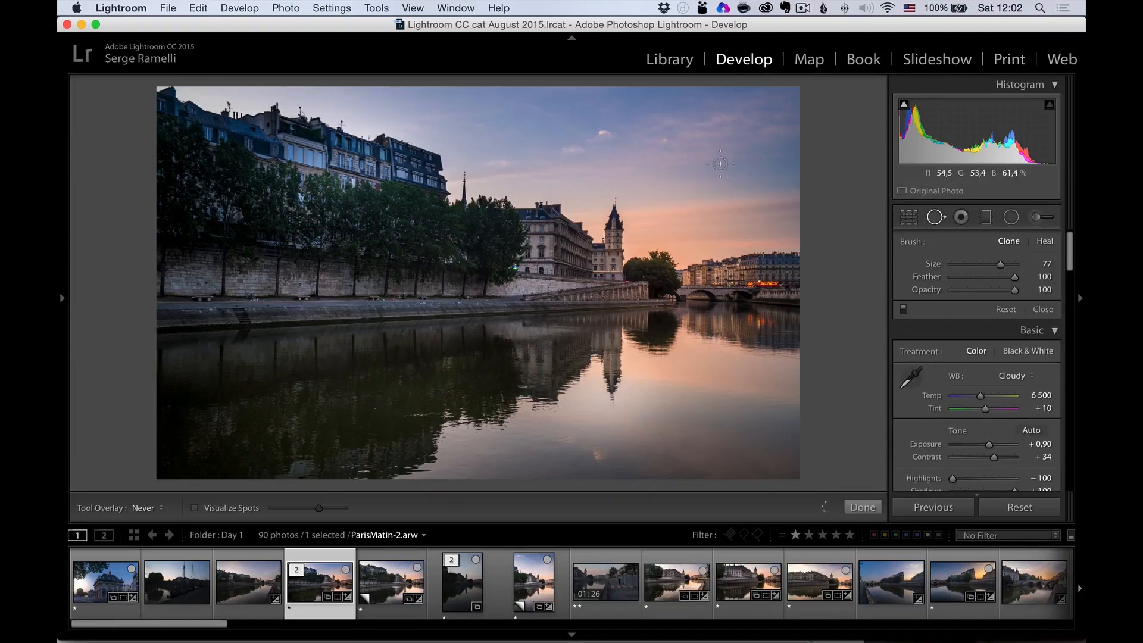
pyautogui.click(1042, 310)
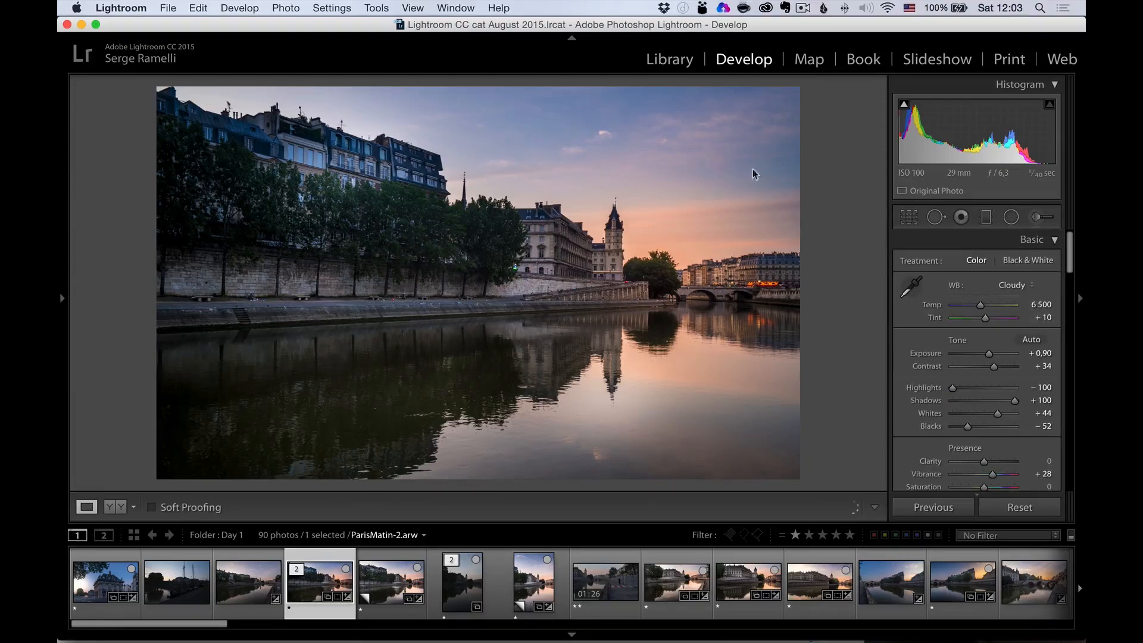
# - Set the photo's sharpening amount to 89 with masking 51, and the luminance noise reduction to 11
pyautogui.moveTo(1069, 258); pyautogui.dragTo(1067, 338)
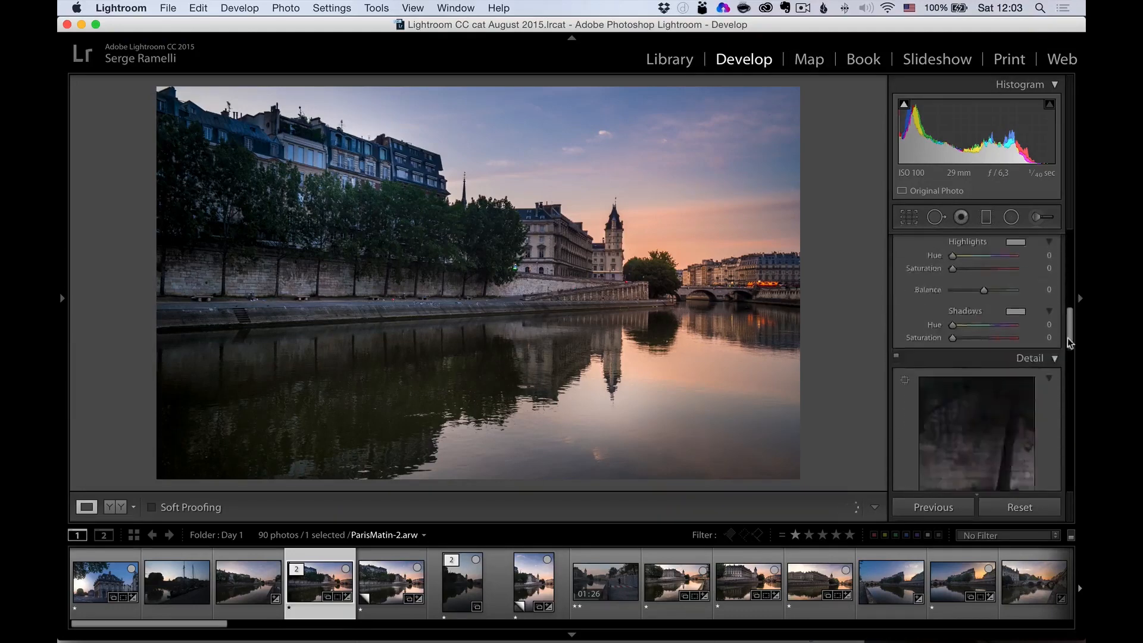
pyautogui.click(621, 238)
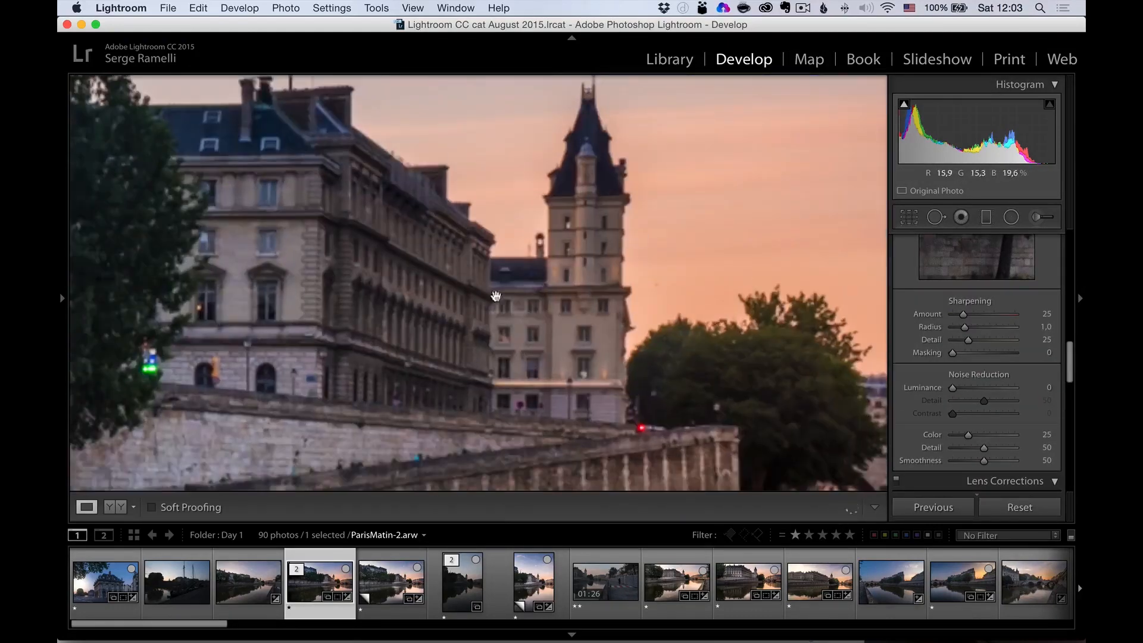
pyautogui.moveTo(510, 285); pyautogui.dragTo(661, 312)
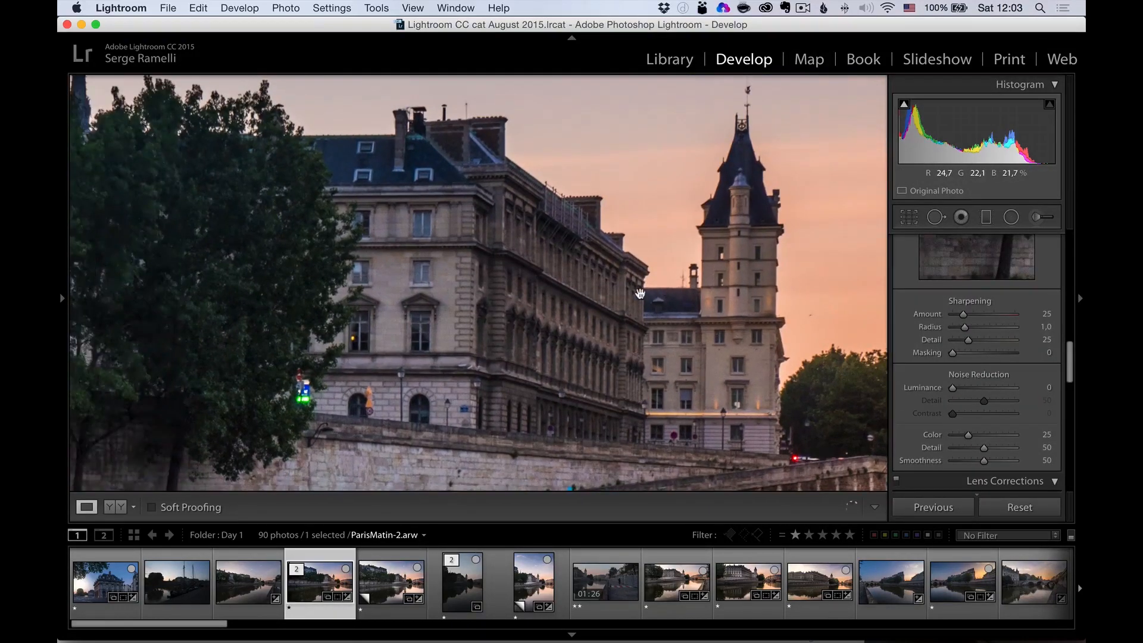
pyautogui.moveTo(1069, 353); pyautogui.dragTo(1069, 365)
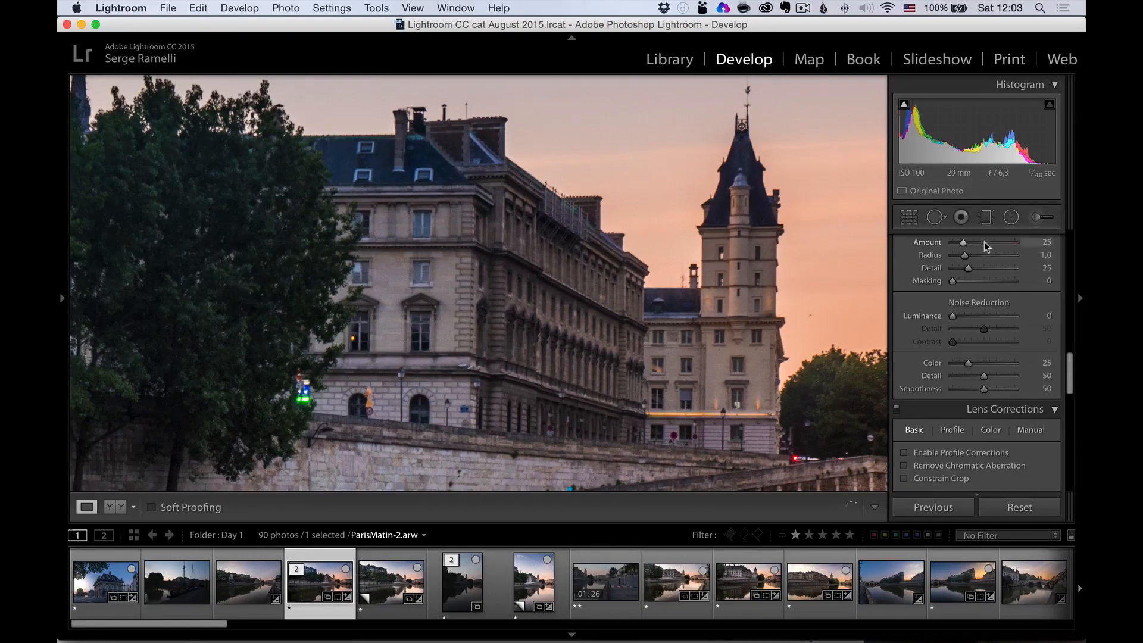
pyautogui.scroll(1, 998, 266)
pyautogui.moveTo(995, 264); pyautogui.dragTo(993, 269)
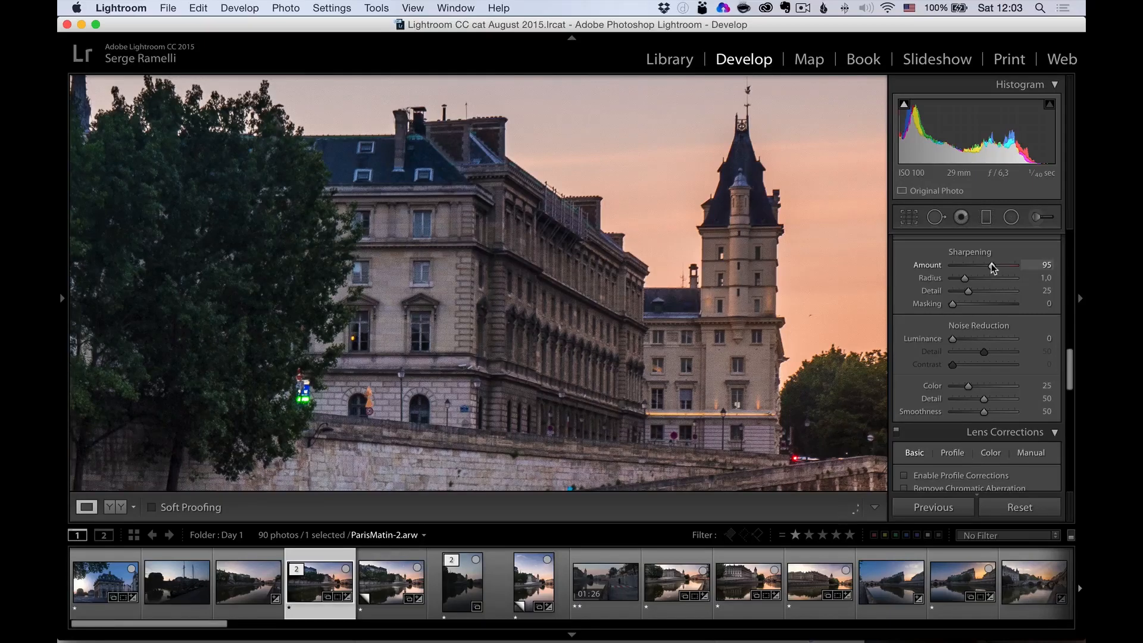
pyautogui.moveTo(993, 269); pyautogui.dragTo(990, 269)
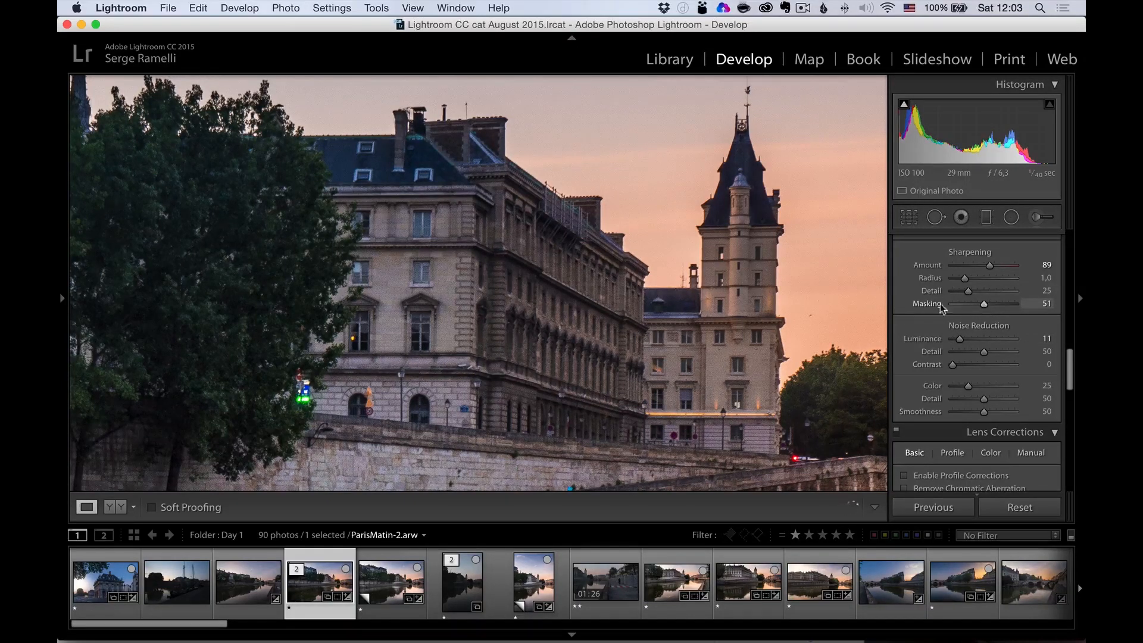
# - Examine the sharpened trees, buildings and quay up close, and return to the full photo
pyautogui.click(653, 252)
pyautogui.moveTo(652, 251); pyautogui.dragTo(710, 226)
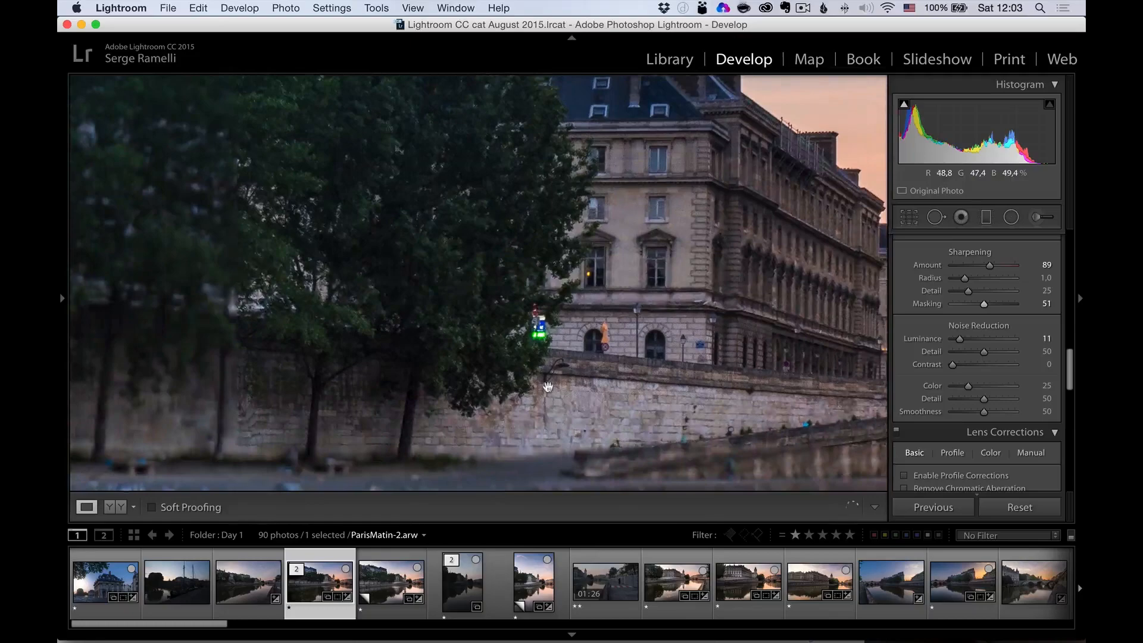
pyautogui.moveTo(545, 384); pyautogui.dragTo(499, 250)
pyautogui.moveTo(828, 287); pyautogui.dragTo(451, 299)
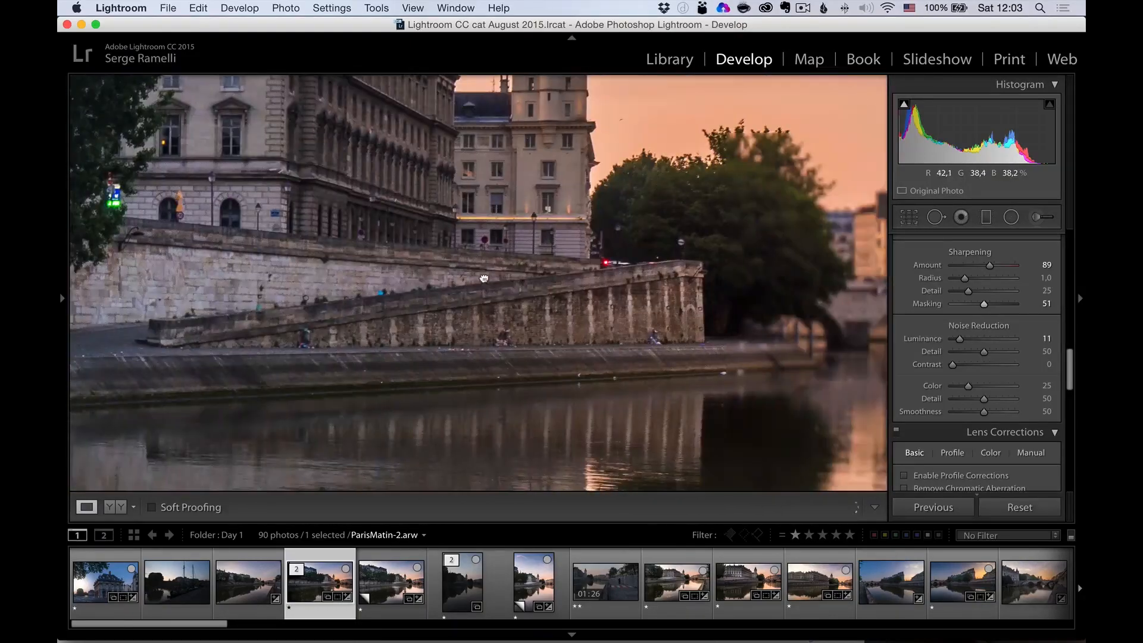
pyautogui.moveTo(602, 241); pyautogui.dragTo(518, 295)
pyautogui.click(548, 275)
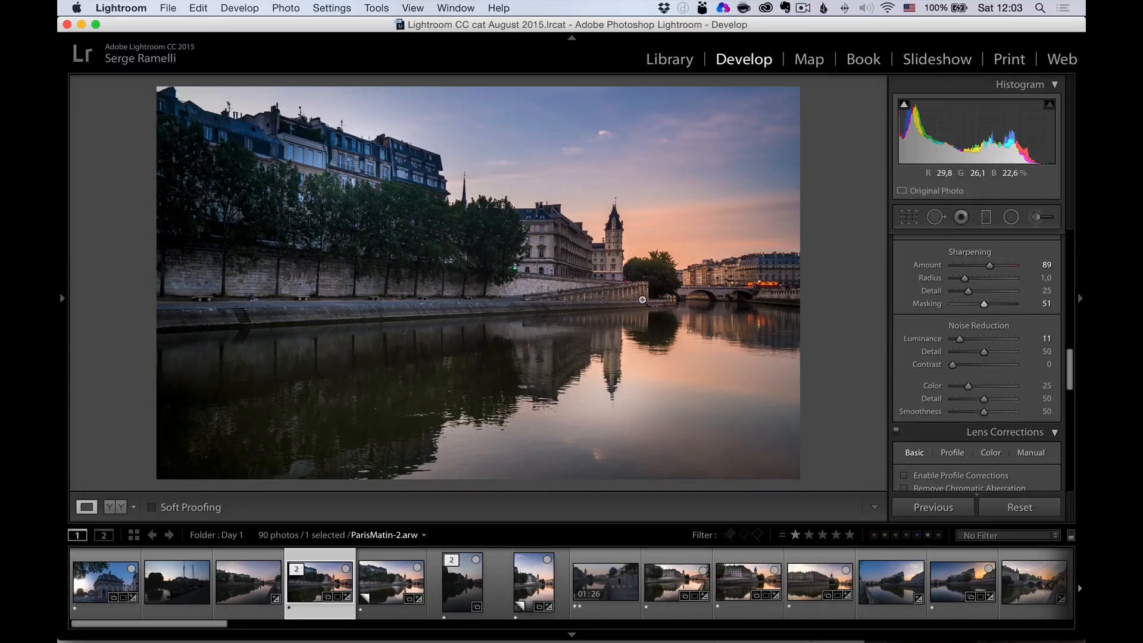
# - Copy all develop settings except brush and crop, and paste them onto the vertical photo ParisMatin-3.arw
pyautogui.press('super+shift+c')
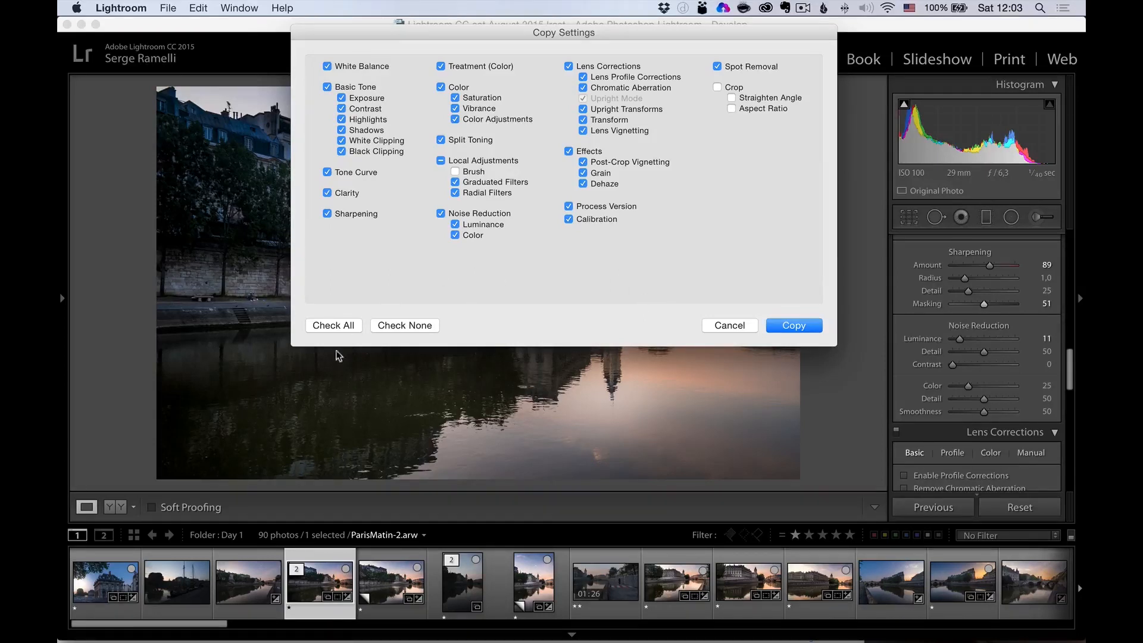
pyautogui.click(334, 325)
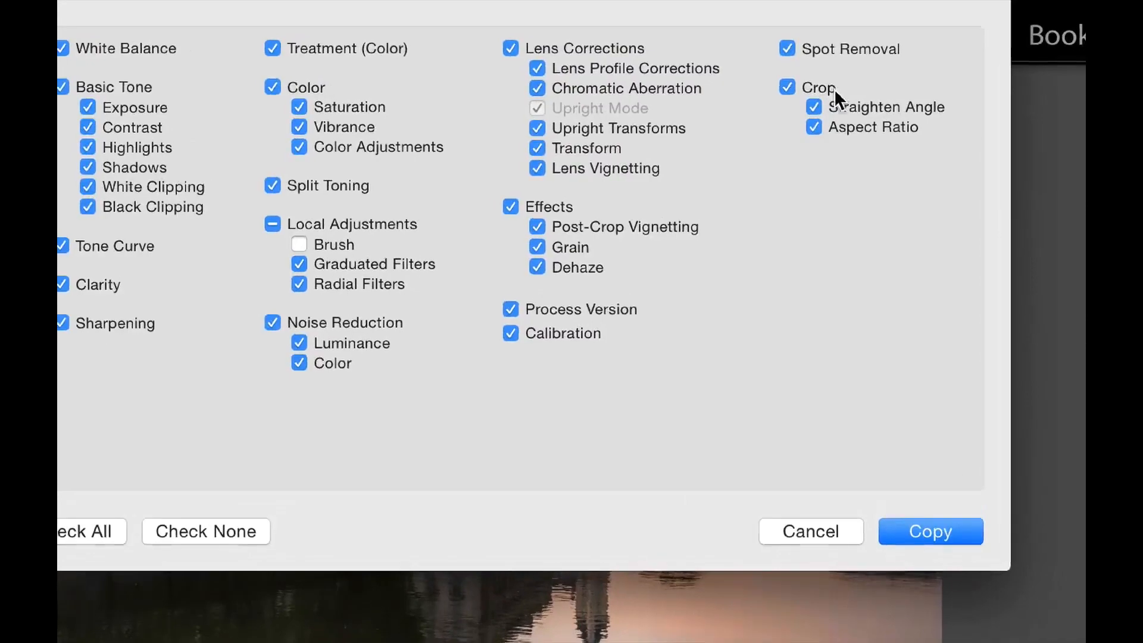
pyautogui.click(828, 90)
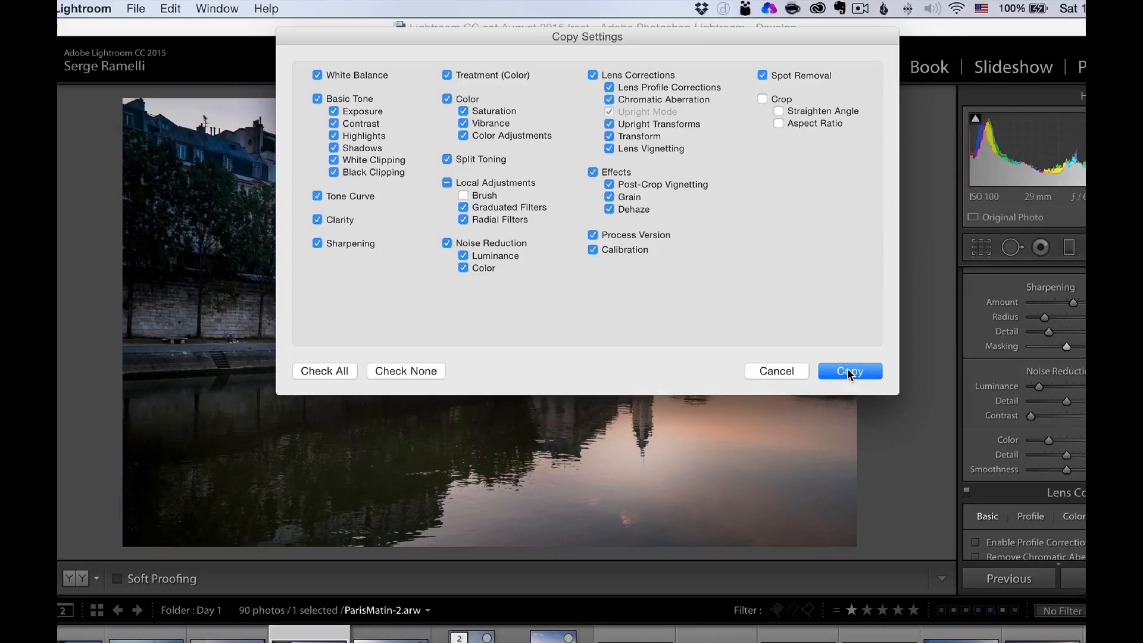
pyautogui.click(850, 371)
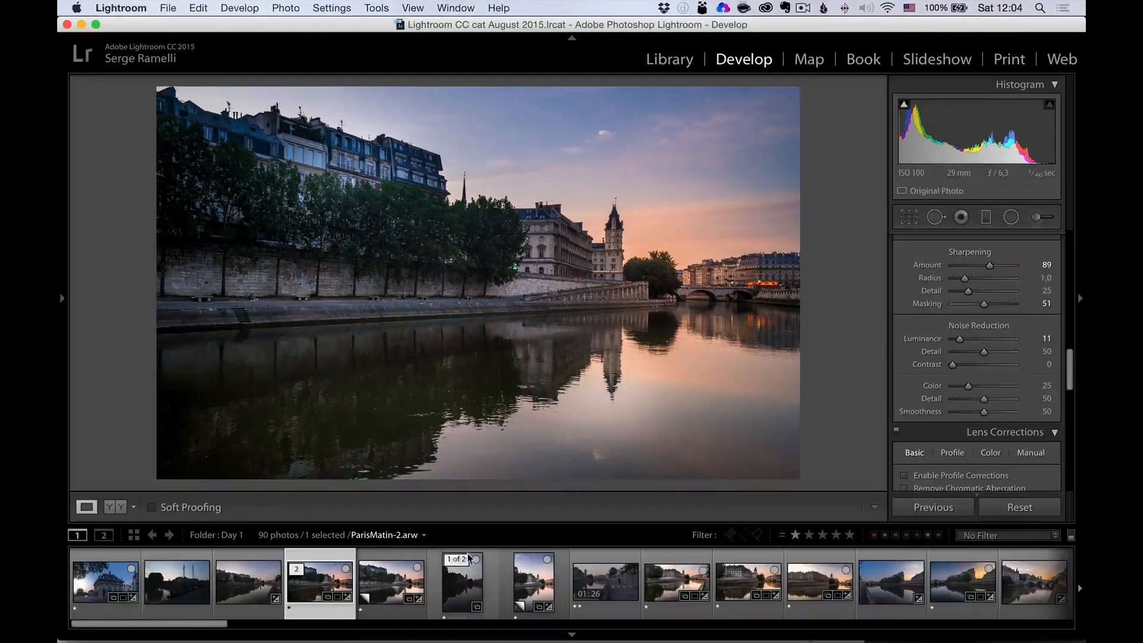
pyautogui.click(468, 572)
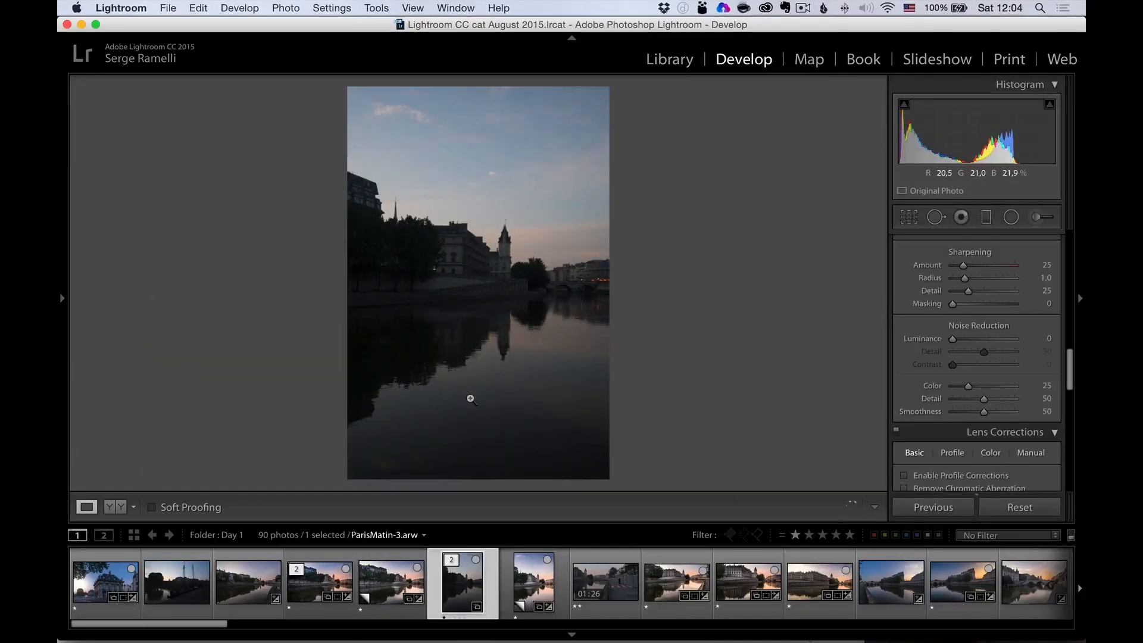
pyautogui.press('super+v')
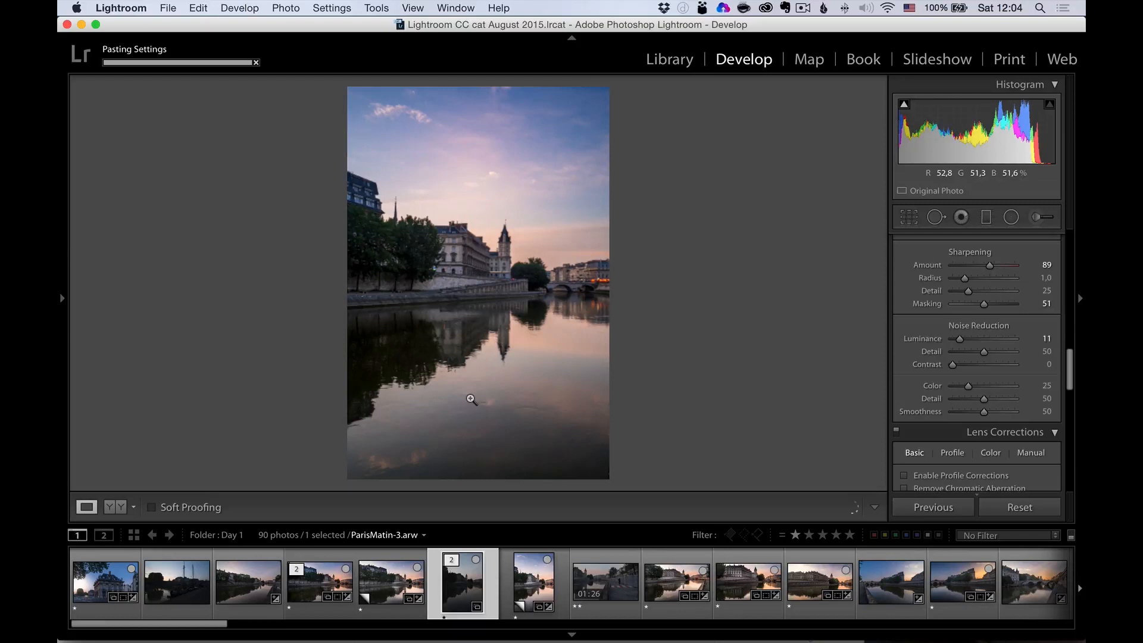
# - Move the vertical photo's radial filter from the sky down to the sunrise glow by the bridge and finish editing it
pyautogui.click(1011, 217)
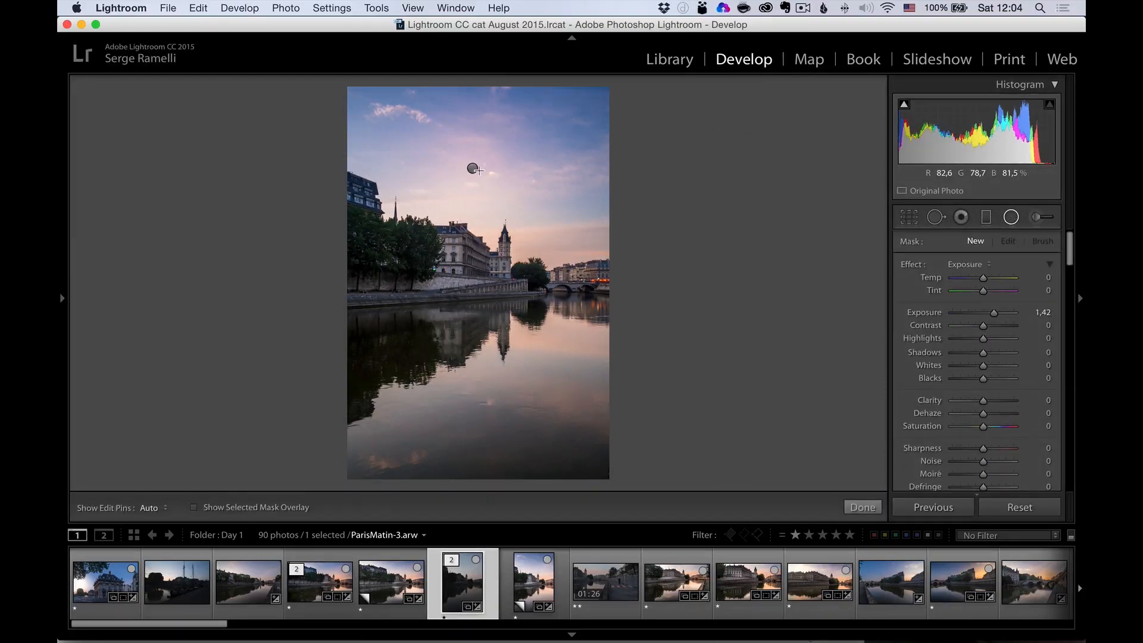
pyautogui.click(472, 171)
pyautogui.moveTo(513, 218); pyautogui.dragTo(576, 315)
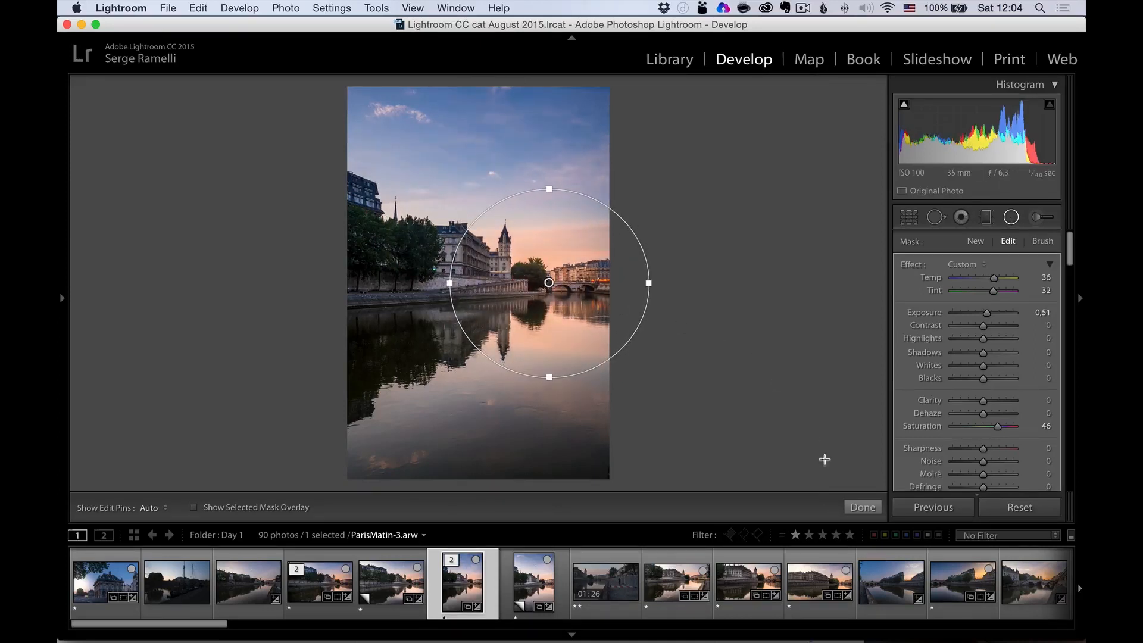
pyautogui.click(864, 507)
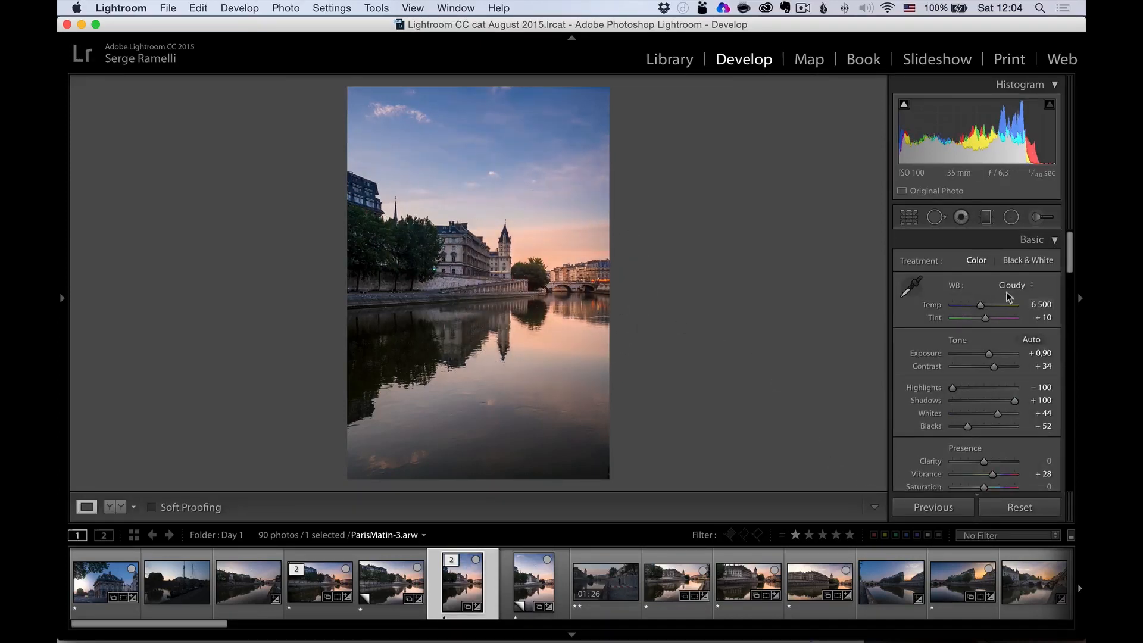
# - Brighten the riverbank and trees of the vertical photo with an Adjustment Brush at exposure 1,42, and view the result full screen
pyautogui.click(1037, 217)
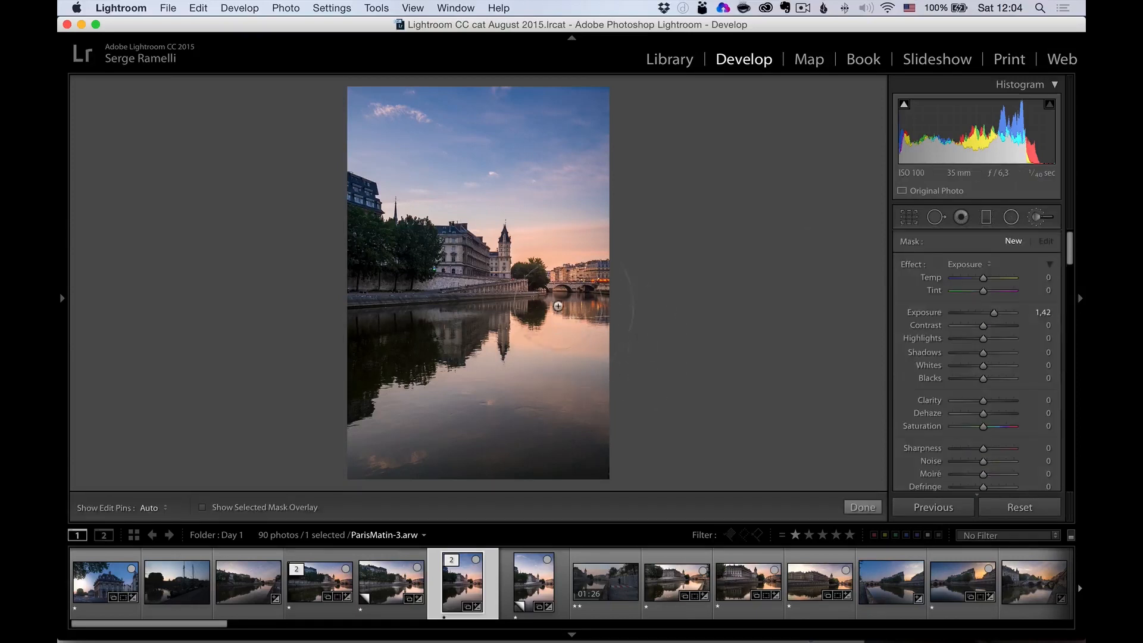
pyautogui.press('h')
pyautogui.moveTo(398, 283)
pyautogui.mouseDown()
pyautogui.moveTo(394, 256)
pyautogui.moveTo(399, 265)
pyautogui.mouseUp()
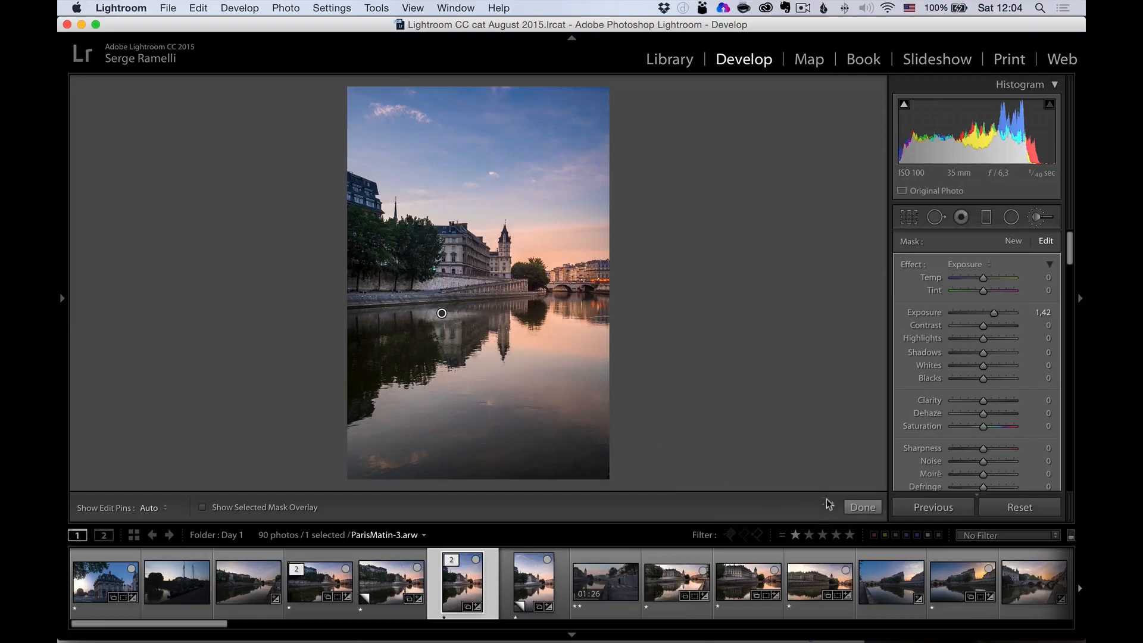
pyautogui.click(863, 507)
pyautogui.press('f')
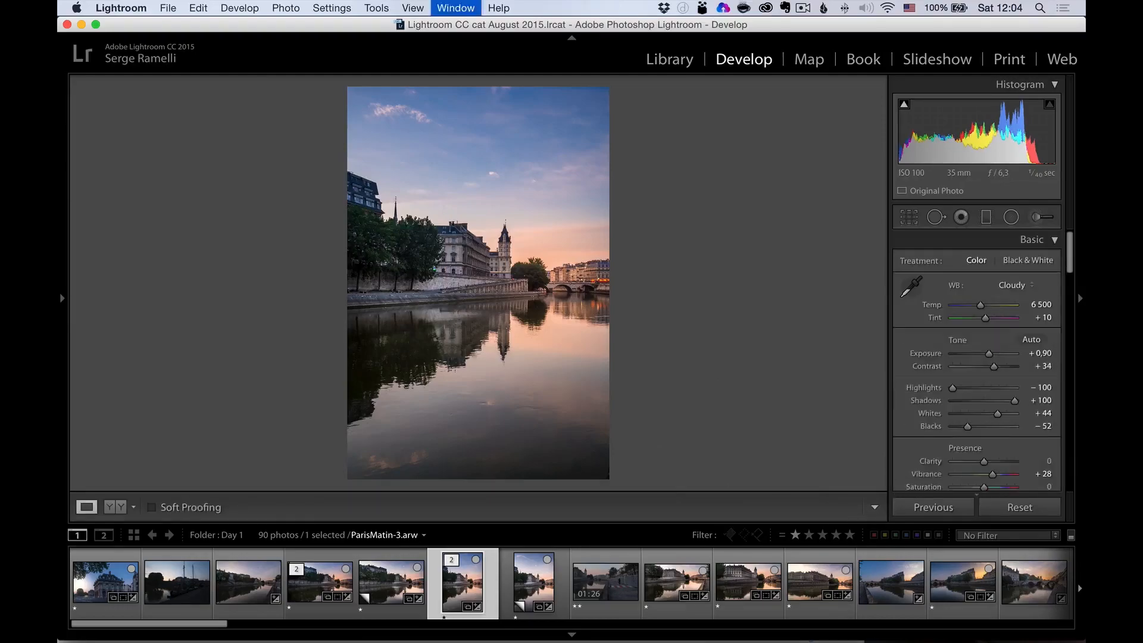